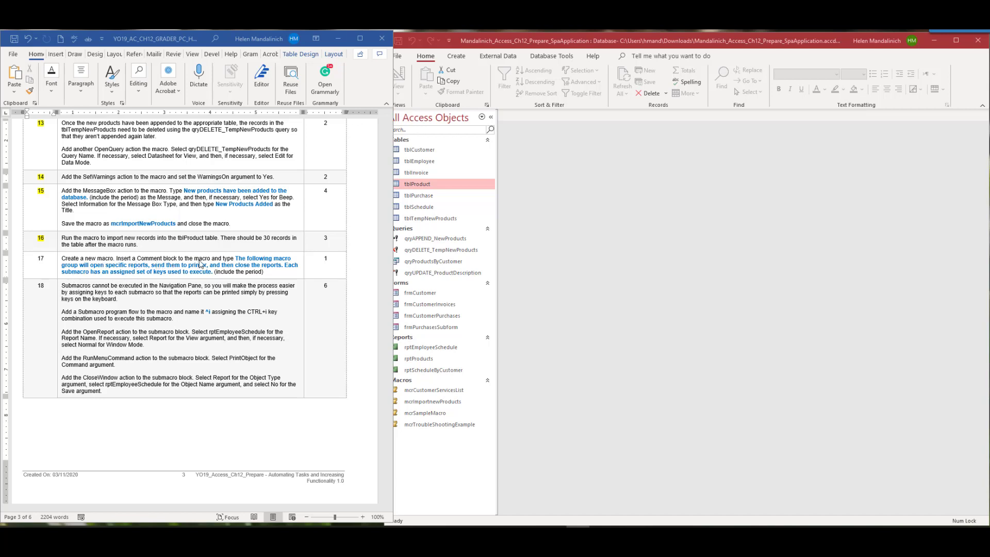
Step: Collapse the list of database objects and create a new blank macro in design view
{"action": "left_click", "coordinate": [491, 117]}
{"action": "left_click", "coordinate": [456, 56]}
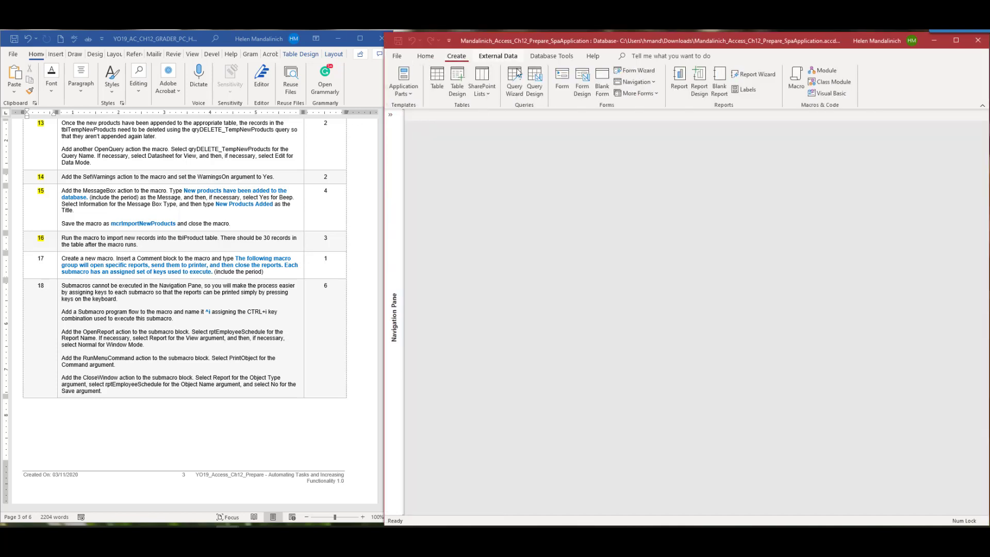
{"action": "left_click", "coordinate": [797, 81]}
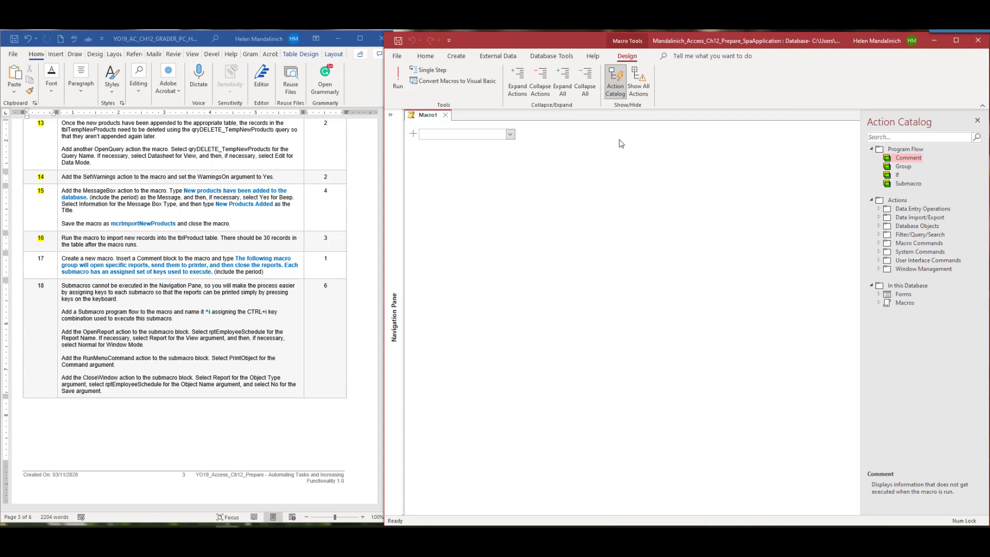
Step: Insert a Comment block containing the blue comment text from step 17 of the Word instructions, worded "send them to the printer"
{"action": "left_click", "coordinate": [510, 134]}
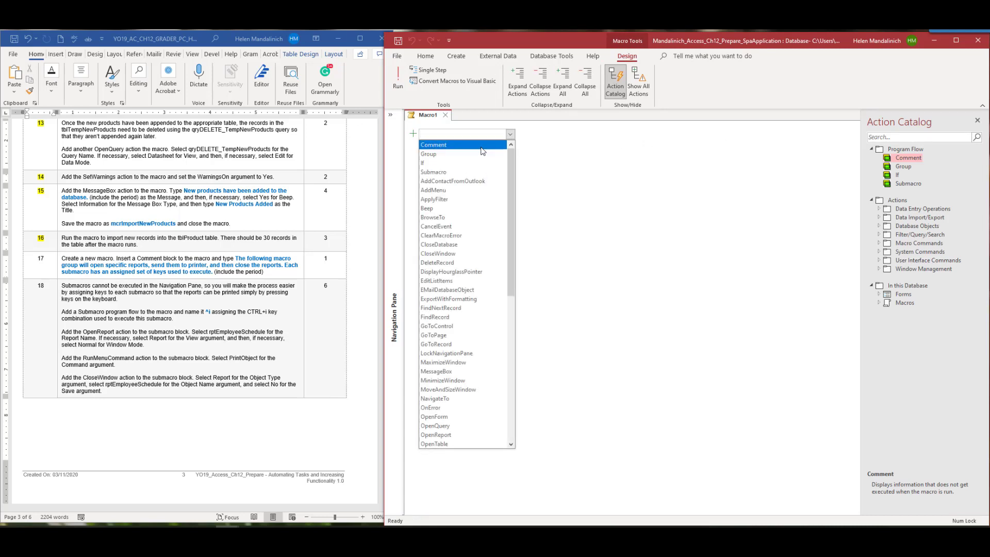
{"action": "left_click", "coordinate": [495, 146]}
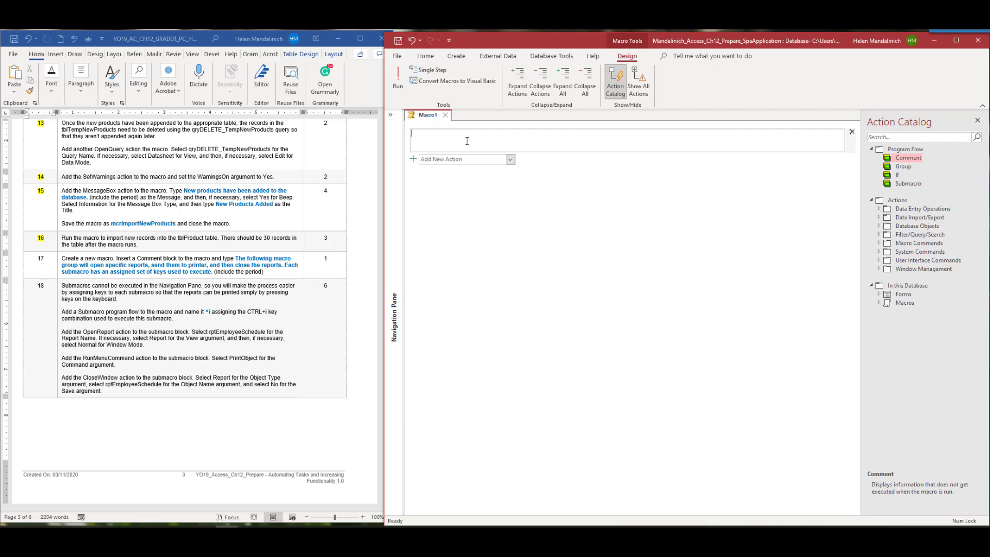
{"action": "type", "text": "The following macro gropup will pe"}
{"action": "key", "text": "BackSpace"}
{"action": "key", "text": "BackSpace"}
{"action": "type", "text": "open specific reports, send them to the"}
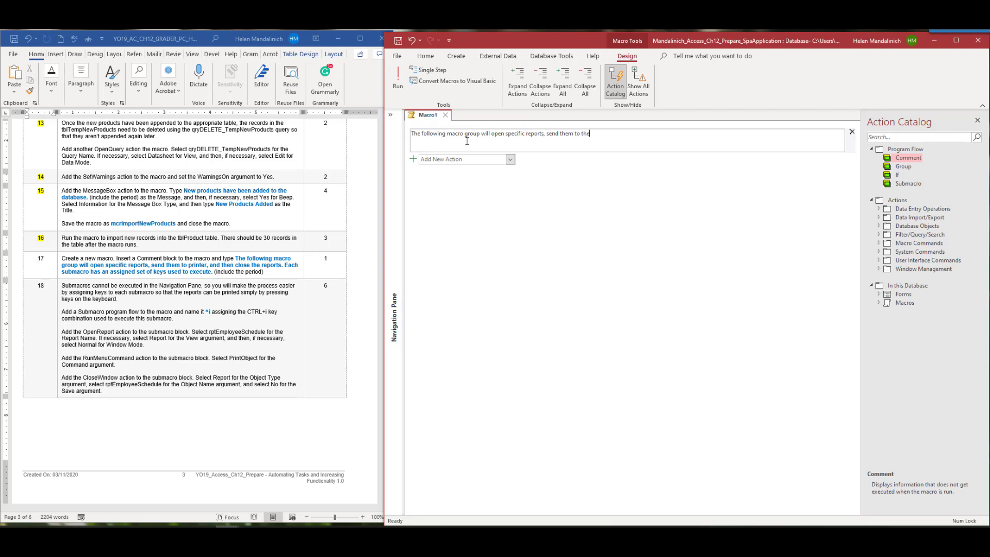
{"action": "type", "text": " printer, and then close the reports. Each submacro ha"}
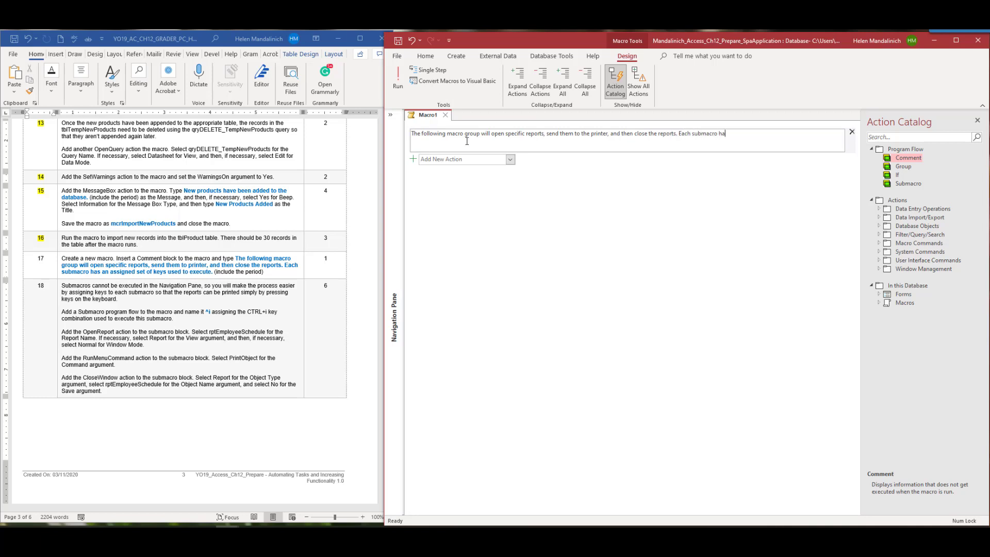
{"action": "type", "text": "s an assigned set of keys used to execute."}
Step: Switch to Word and highlight step number 17 in yellow in the instructions table
{"action": "left_click", "coordinate": [36, 260]}
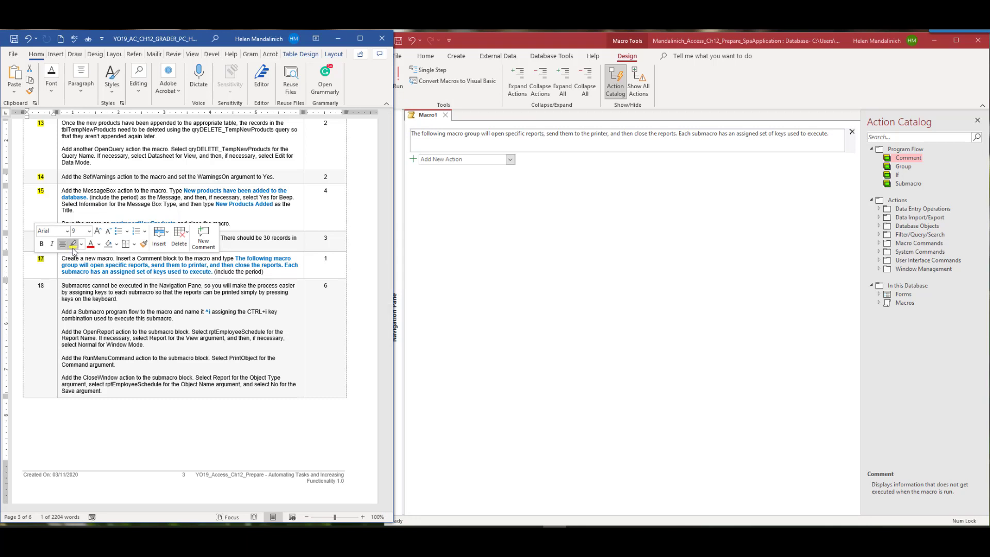
{"action": "scroll", "coordinate": [106, 253], "scroll_direction": "down", "scroll_amount": 2}
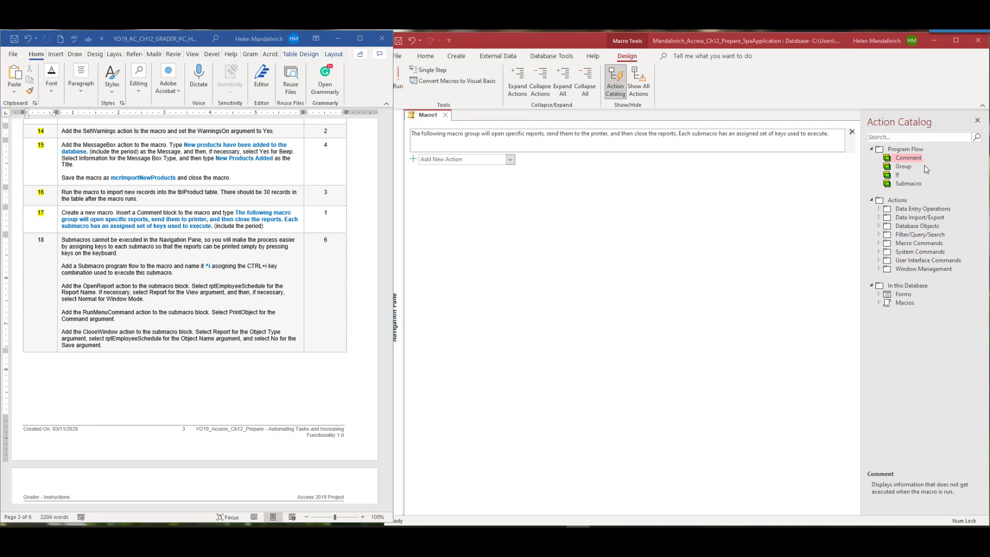
Step: Switch to Access, add a Submacro block below the comment and name it ^i
{"action": "double_click", "coordinate": [908, 184]}
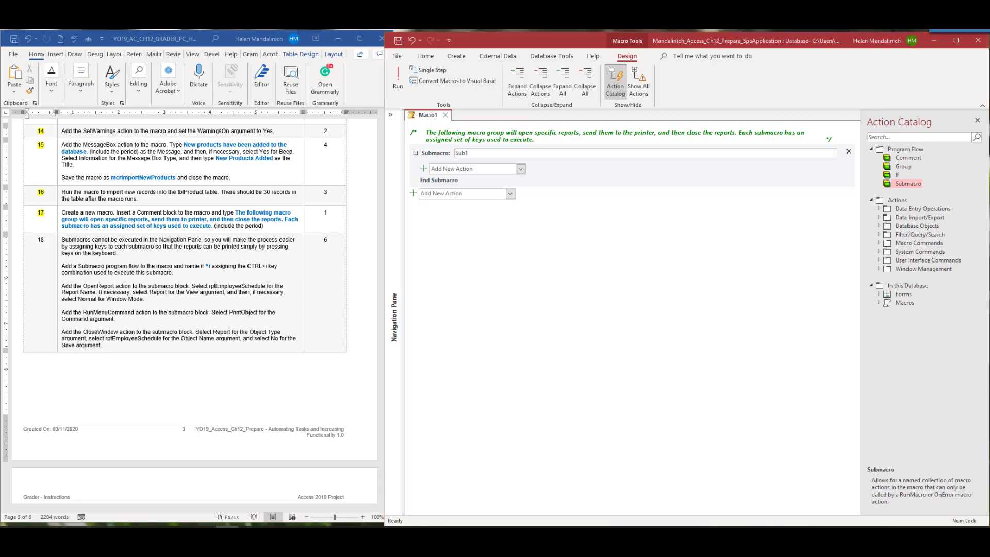
{"action": "left_click", "coordinate": [494, 151]}
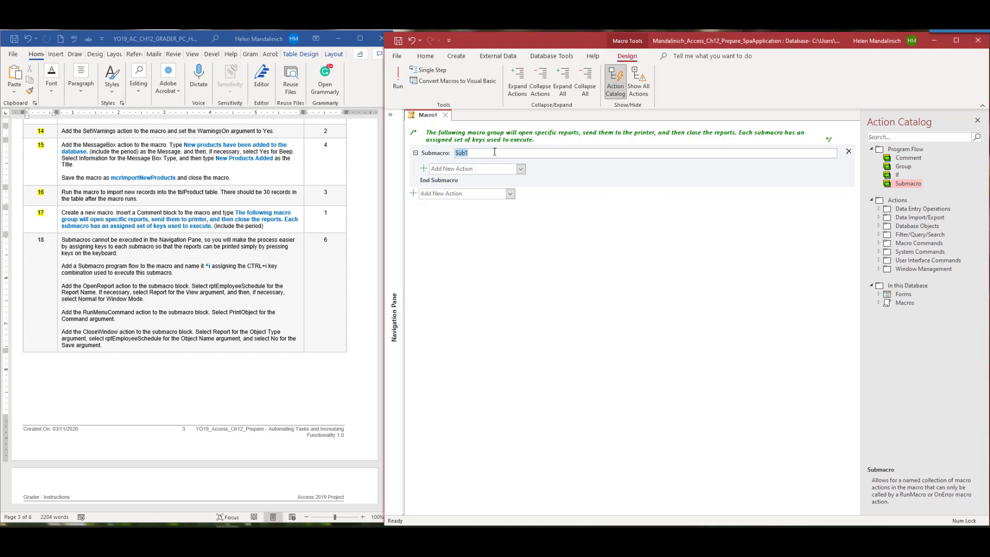
{"action": "type", "text": "PrintEmployeeSchedule"}
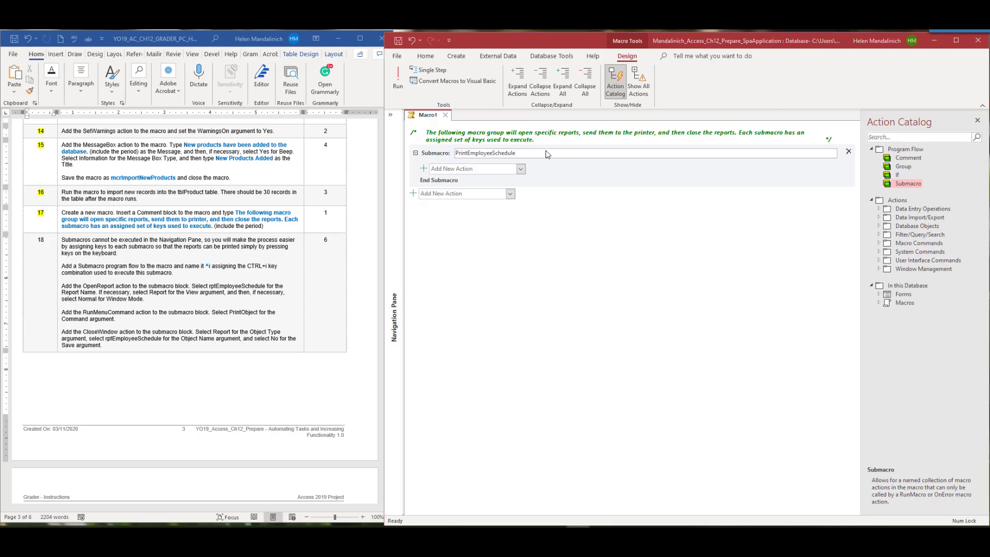
{"action": "left_click_drag", "start_coordinate": [532, 152], "coordinate": [429, 150]}
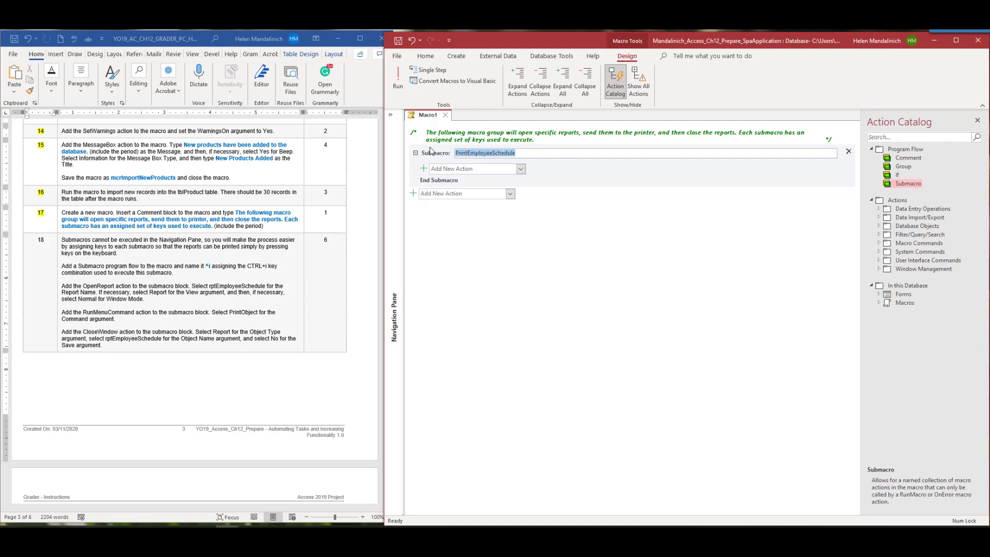
{"action": "type", "text": "^i"}
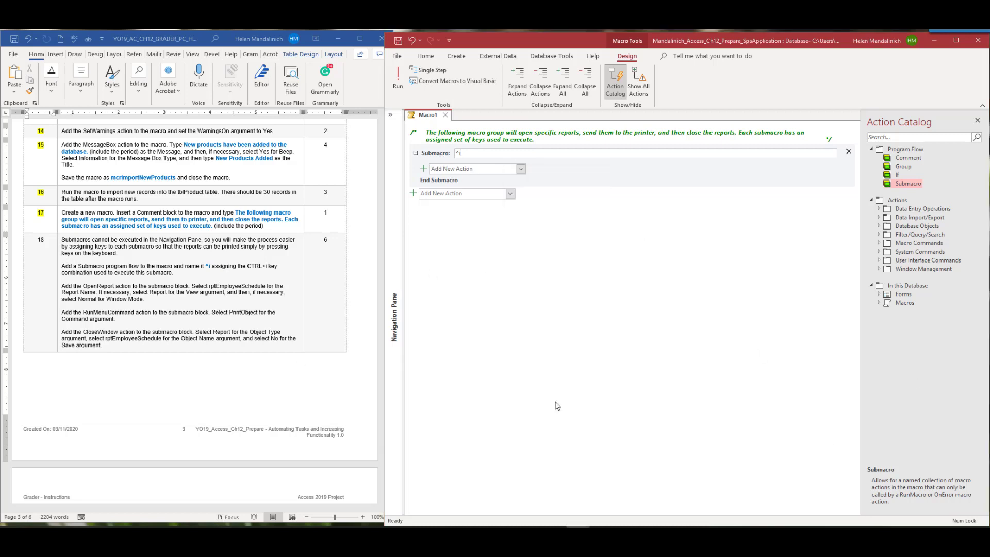
Step: Add an OpenReport action inside the ^i submacro and select rptEmployeeSchedule as its Report Name
{"action": "left_click", "coordinate": [182, 276]}
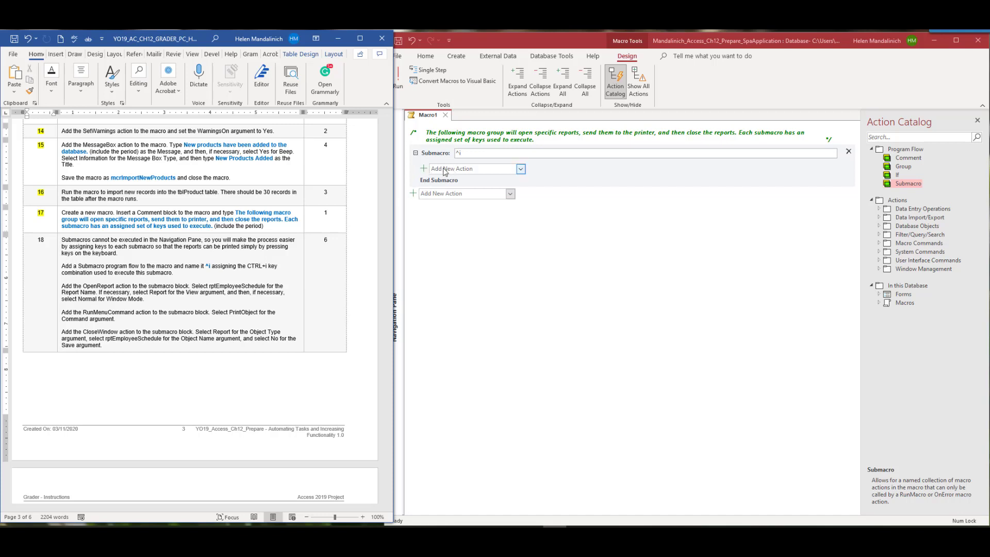
{"action": "left_click", "coordinate": [521, 170]}
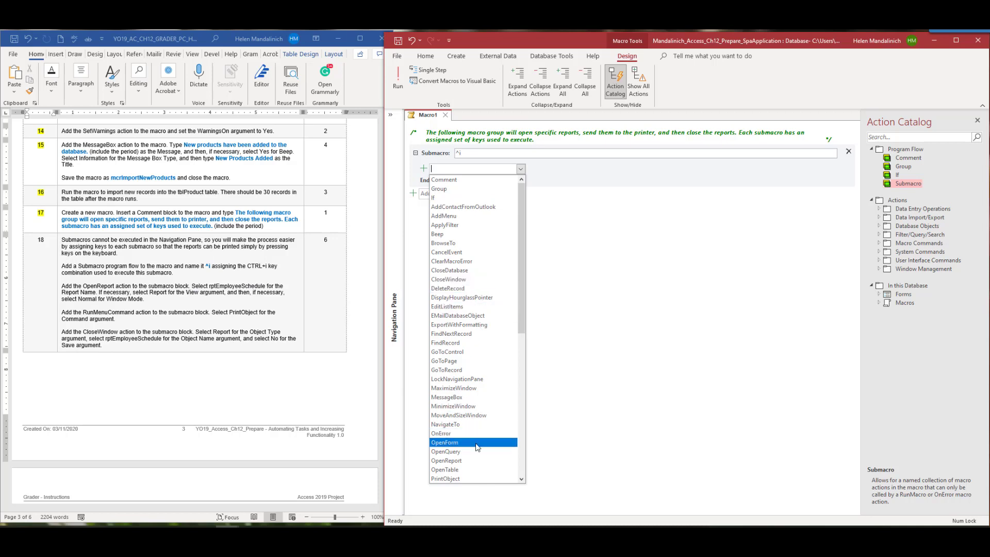
{"action": "left_click", "coordinate": [473, 460]}
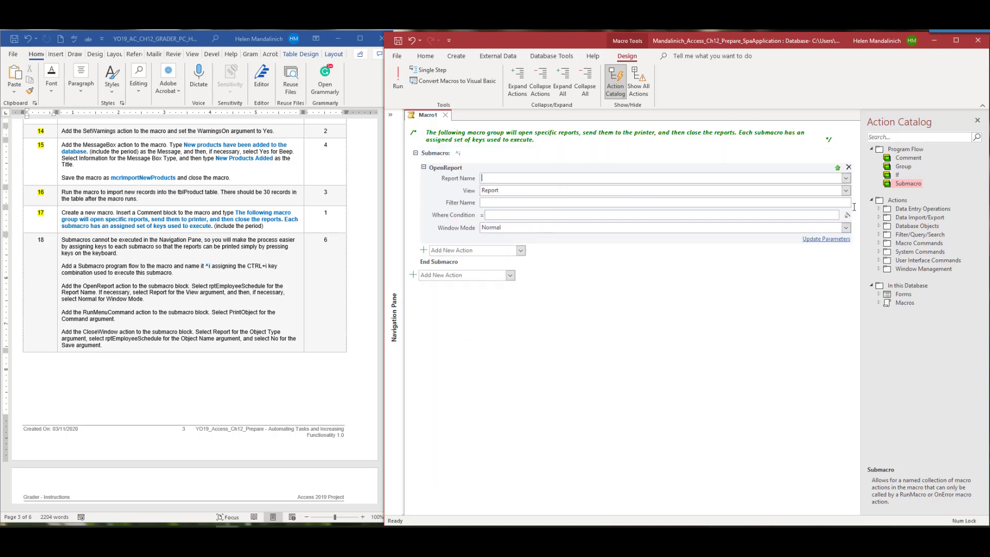
{"action": "left_click", "coordinate": [846, 178]}
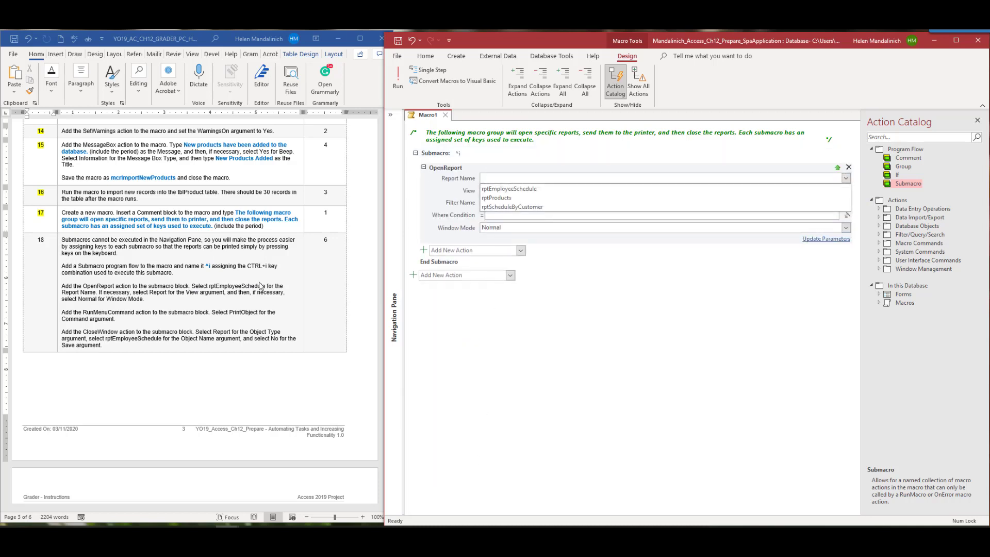
{"action": "left_click", "coordinate": [510, 188]}
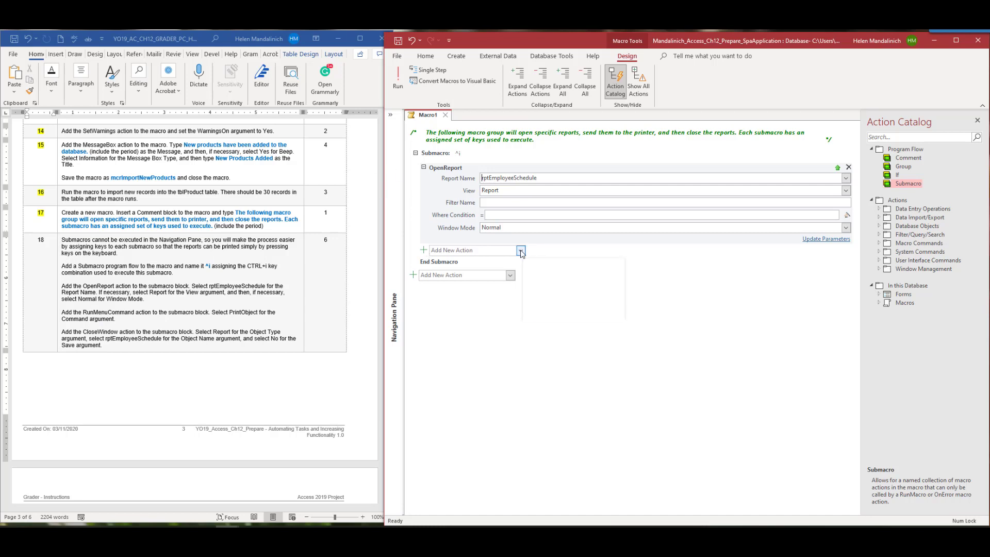
Step: Add a RunMenuCommand action to the ^i submacro and set its Command argument to PrintObject
{"action": "left_click", "coordinate": [521, 250]}
{"action": "left_click_drag", "start_coordinate": [522, 325], "coordinate": [532, 488]}
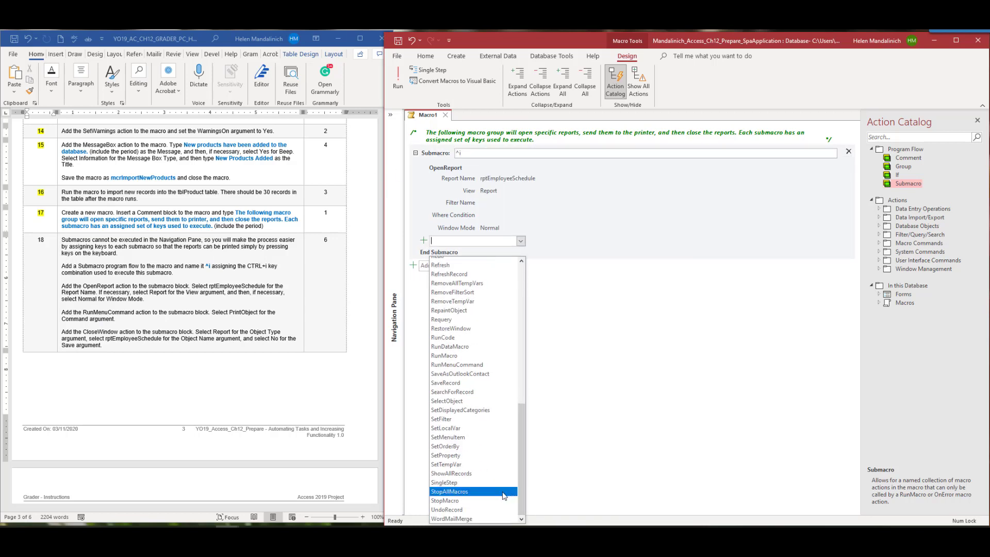
{"action": "left_click", "coordinate": [473, 365]}
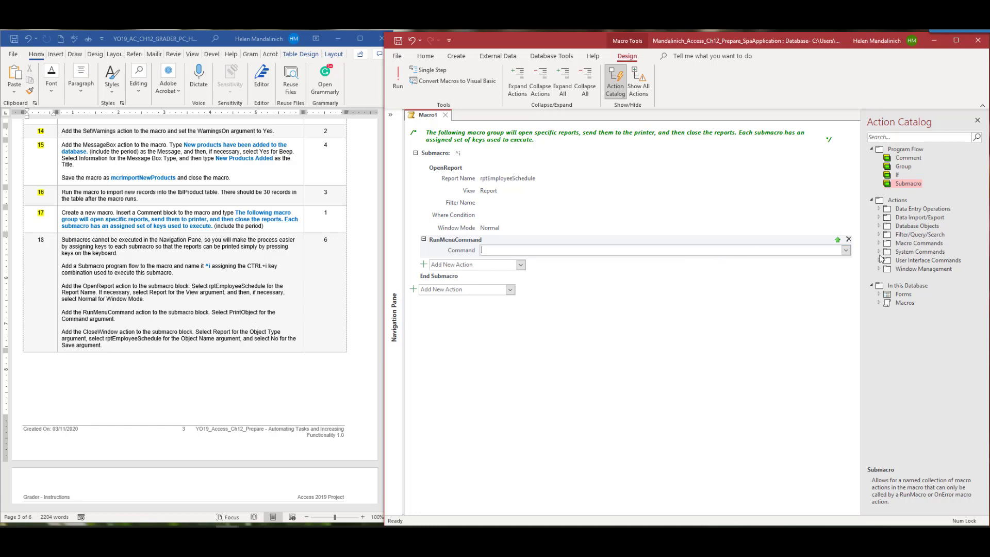
{"action": "left_click", "coordinate": [848, 251]}
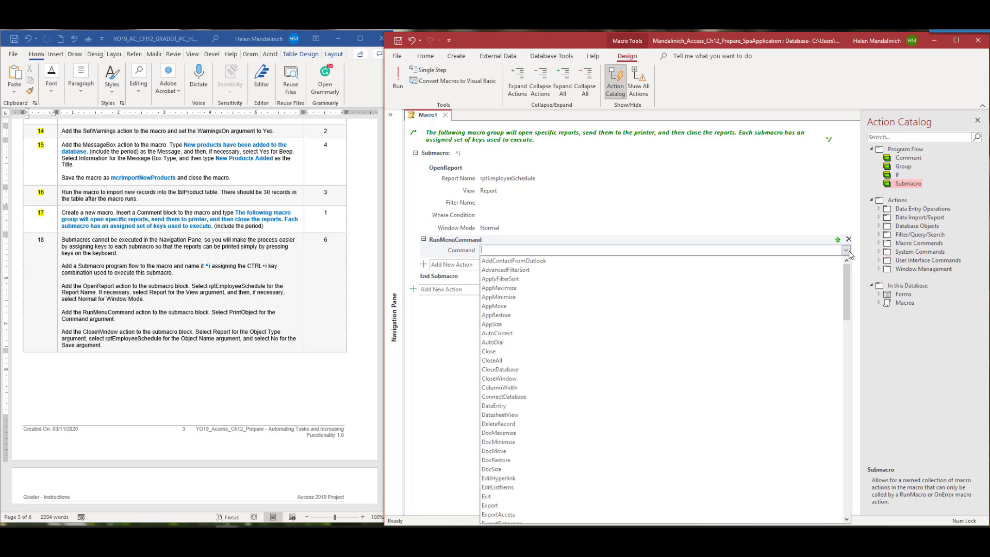
{"action": "scroll", "coordinate": [587, 453], "scroll_direction": "down", "scroll_amount": 18}
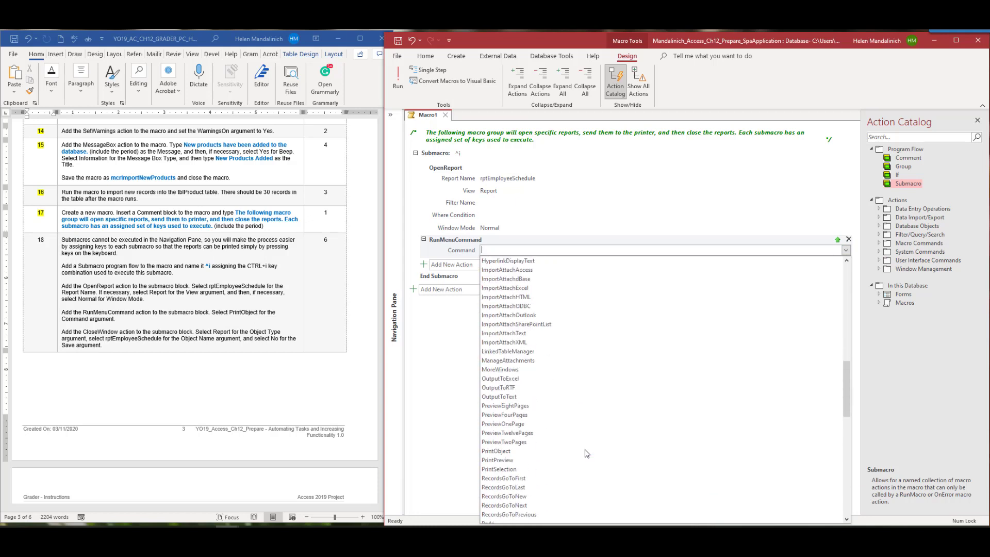
{"action": "scroll", "coordinate": [513, 379], "scroll_direction": "down", "scroll_amount": 3}
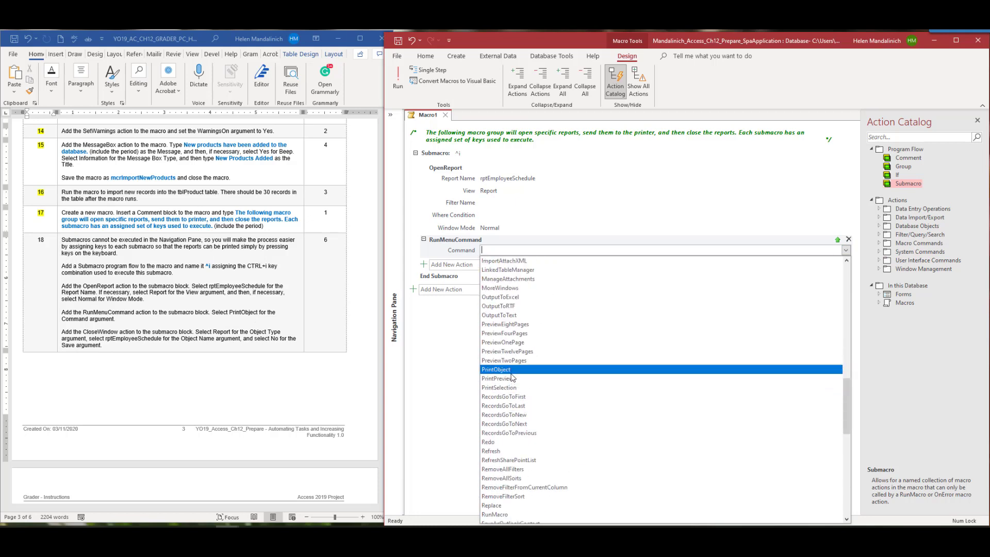
{"action": "left_click", "coordinate": [496, 370]}
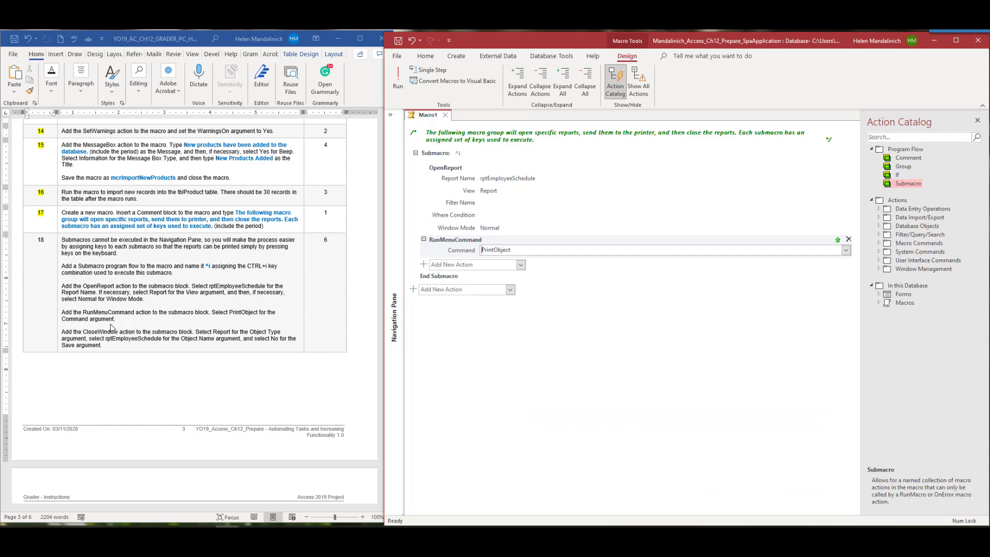
Step: Add a CloseWindow action to the ^i submacro with Object Type Report, Object Name rptEmployeeSchedule and Save set to No
{"action": "left_click", "coordinate": [521, 264]}
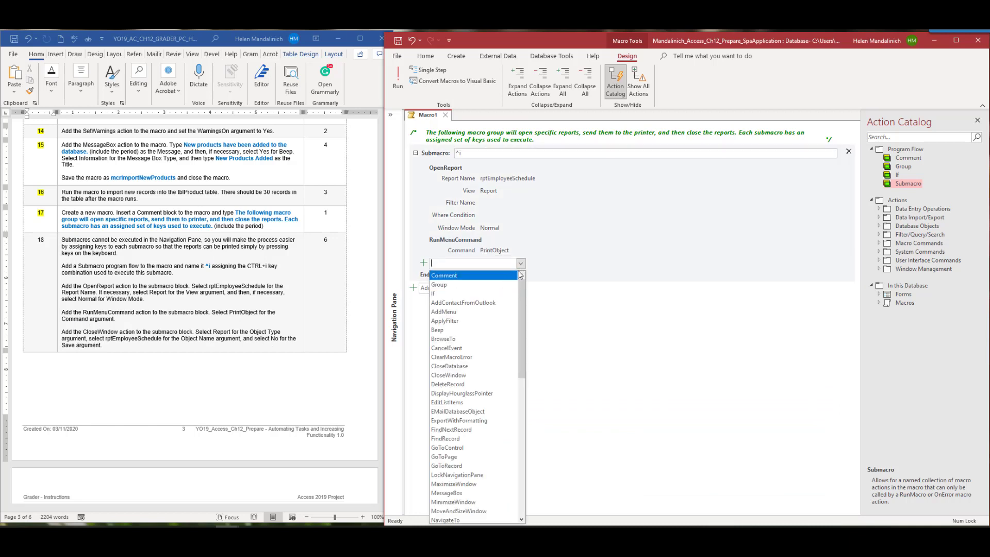
{"action": "scroll", "coordinate": [514, 485], "scroll_direction": "down", "scroll_amount": 5}
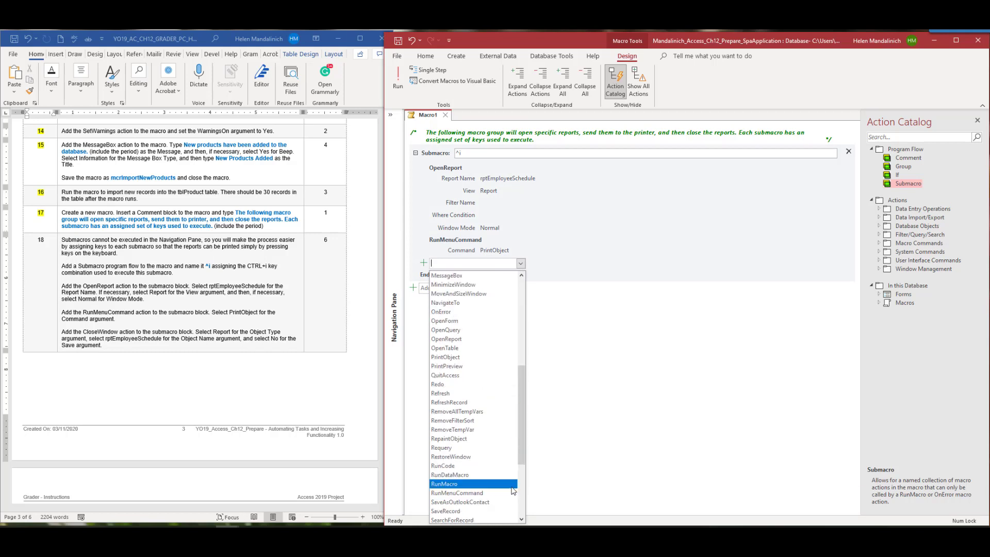
{"action": "scroll", "coordinate": [515, 490], "scroll_direction": "up", "scroll_amount": 6}
{"action": "left_click", "coordinate": [449, 348]}
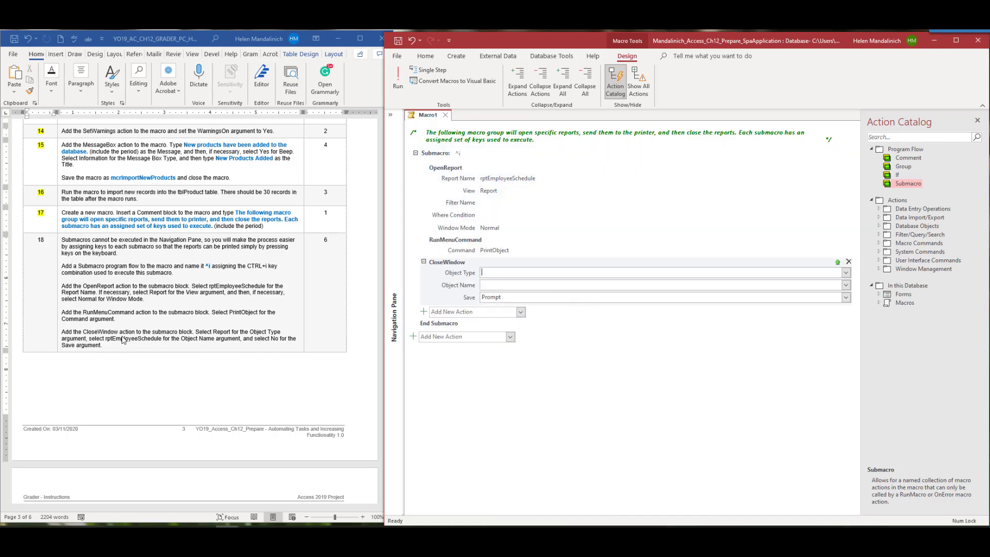
{"action": "left_click", "coordinate": [846, 273]}
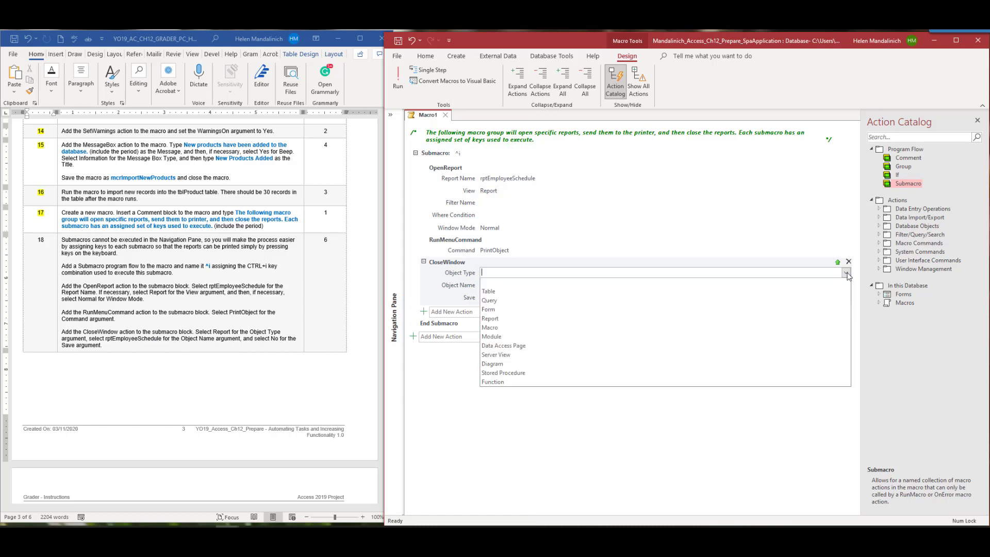
{"action": "left_click", "coordinate": [585, 318]}
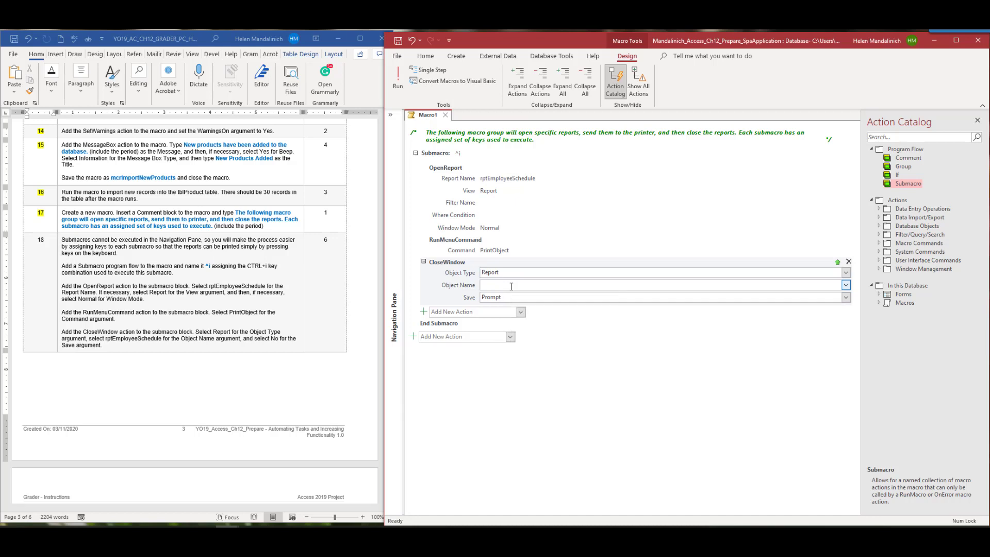
{"action": "left_click", "coordinate": [846, 286]}
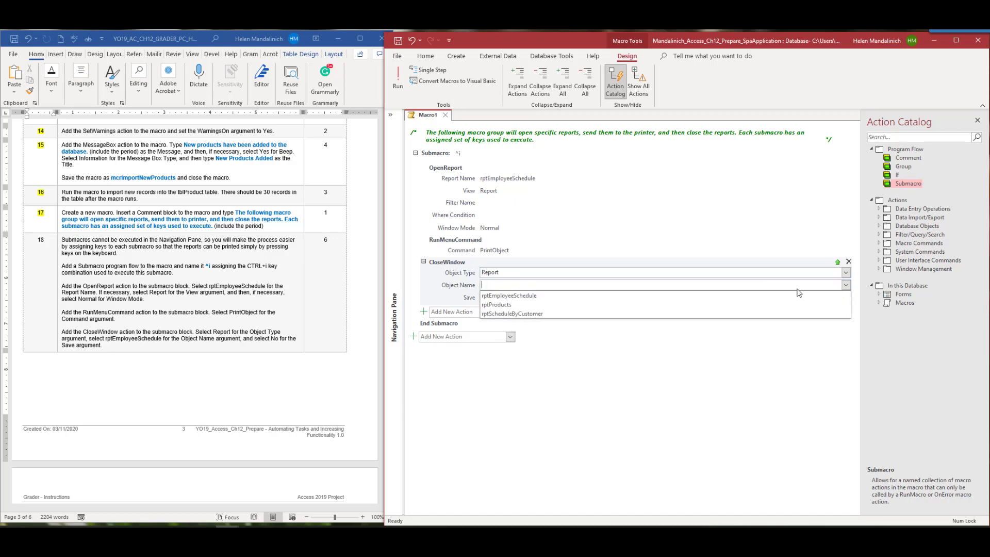
{"action": "left_click", "coordinate": [586, 294]}
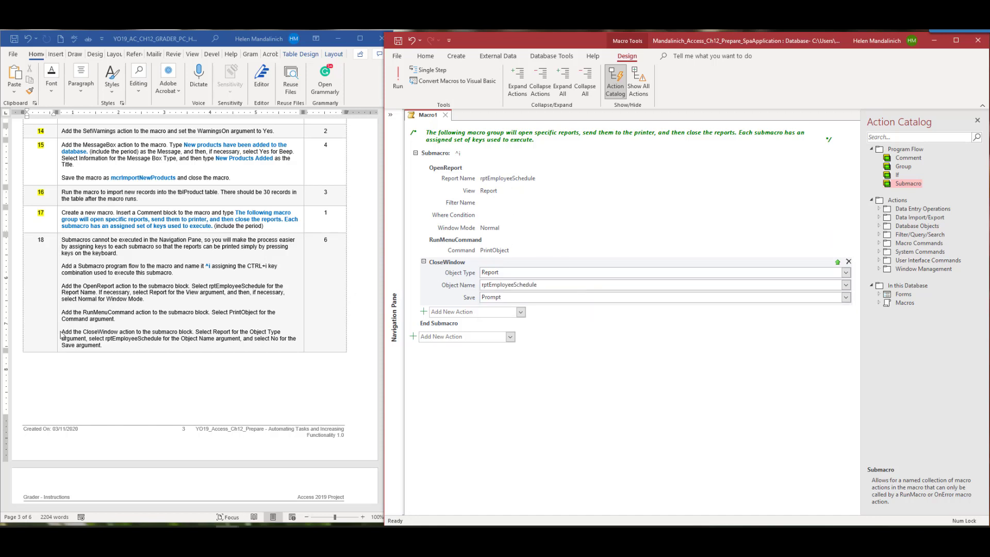
{"action": "left_click", "coordinate": [562, 297]}
{"action": "left_click", "coordinate": [847, 298]}
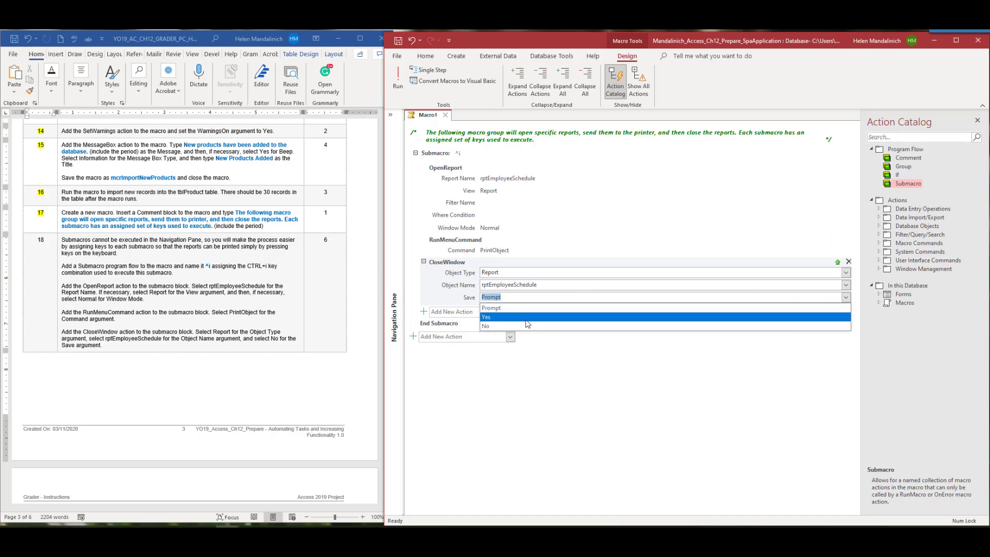
{"action": "left_click", "coordinate": [547, 325]}
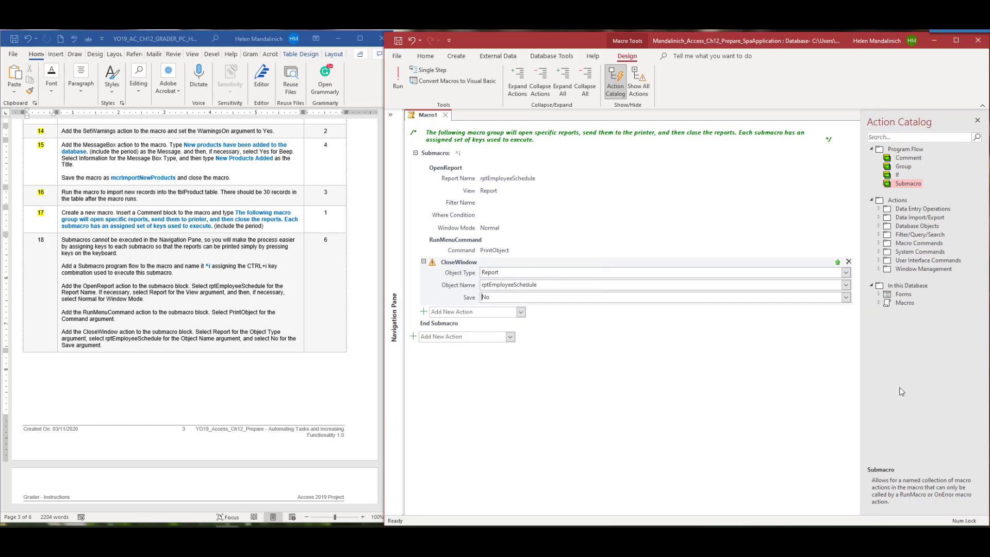
Step: Switch to the Word instructions and highlight step number 18 in yellow to mark it as completed
{"action": "scroll", "coordinate": [206, 310], "scroll_direction": "down", "scroll_amount": 2}
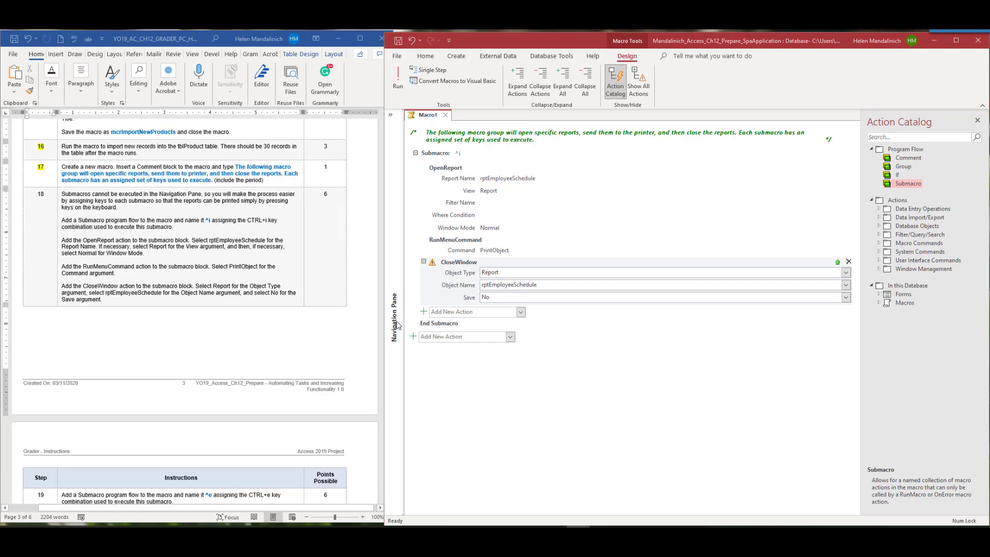
{"action": "left_click", "coordinate": [56, 198]}
{"action": "double_click", "coordinate": [40, 194]}
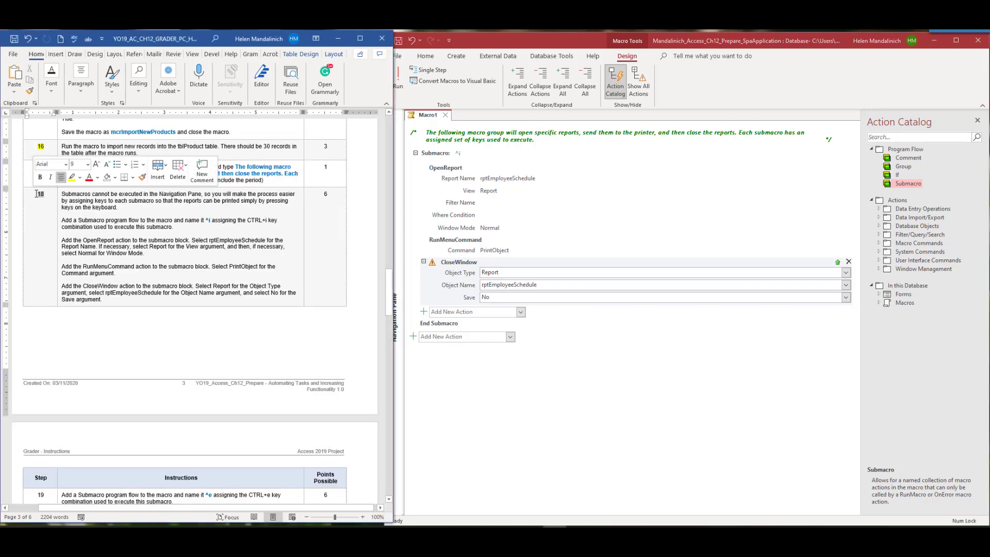
{"action": "left_click", "coordinate": [74, 178]}
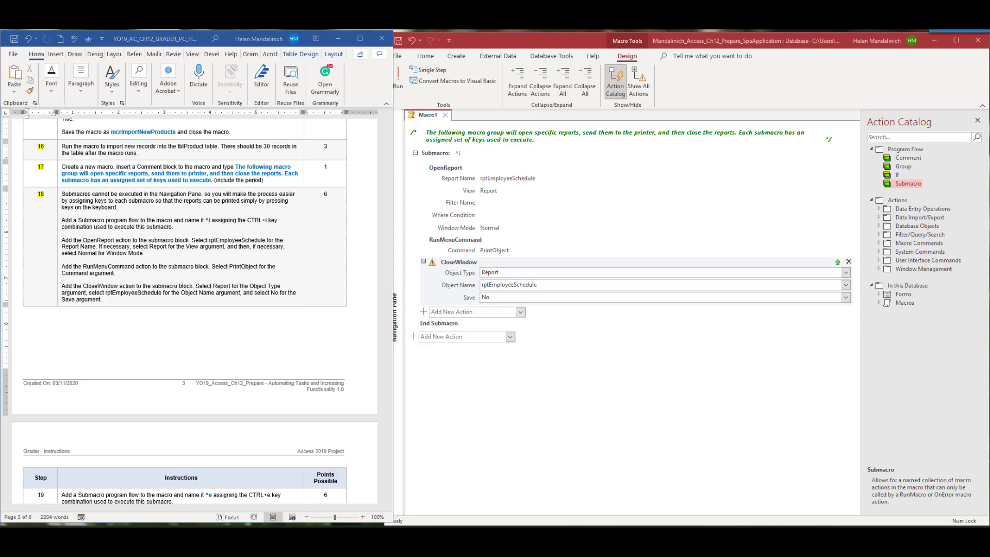
Step: Switch to Access, add a second Submacro block below the ^i submacro and name it ^e
{"action": "scroll", "coordinate": [230, 315], "scroll_direction": "down", "scroll_amount": 10}
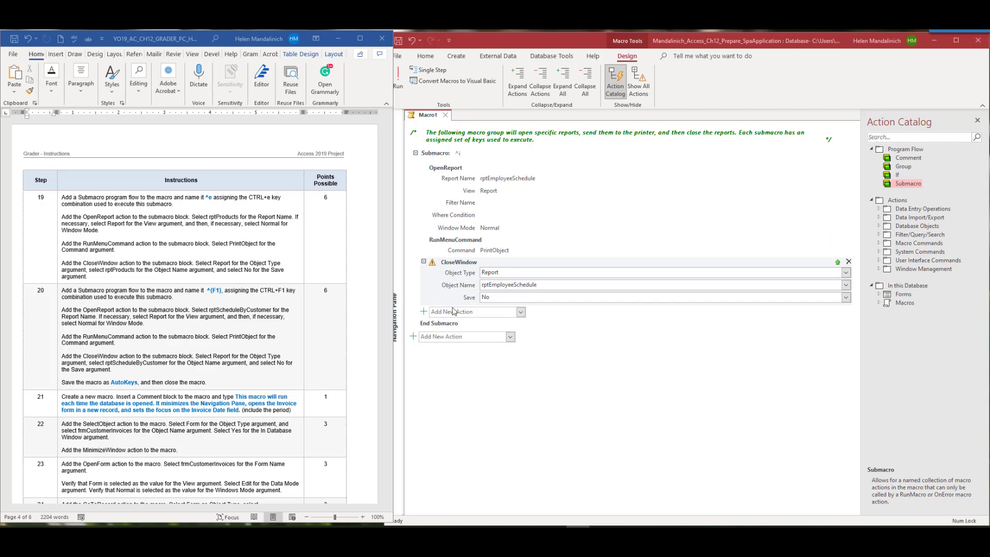
{"action": "left_click", "coordinate": [510, 337]}
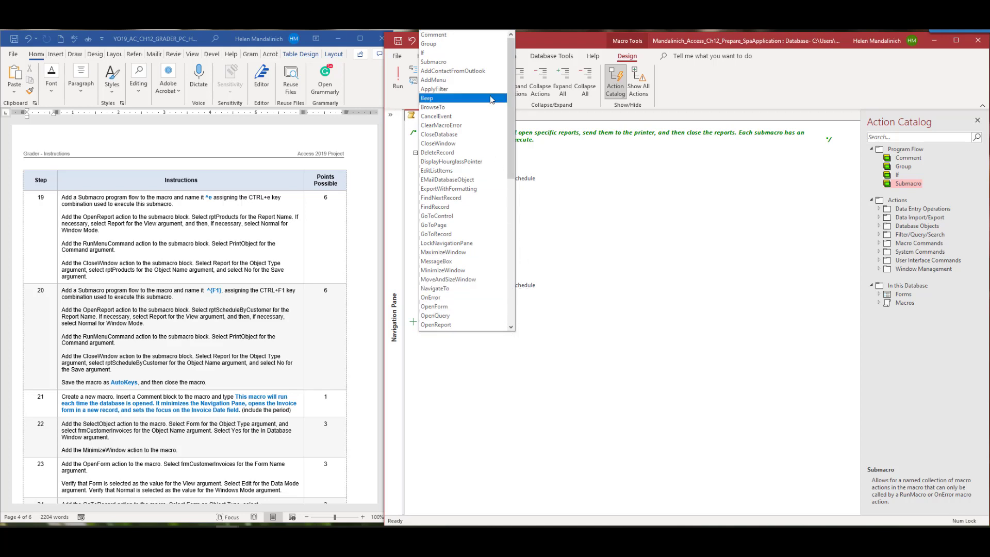
{"action": "left_click", "coordinate": [434, 62]}
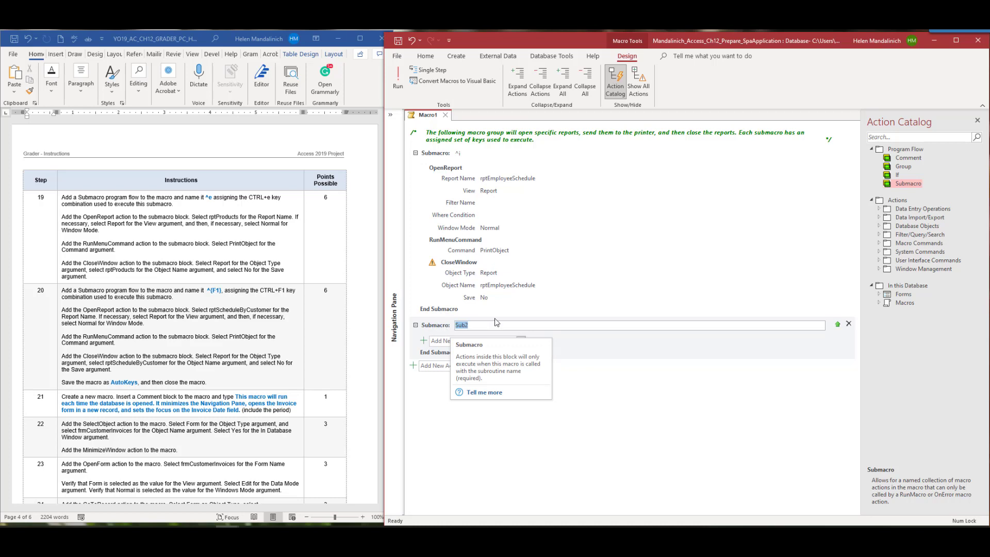
{"action": "type", "text": "^e"}
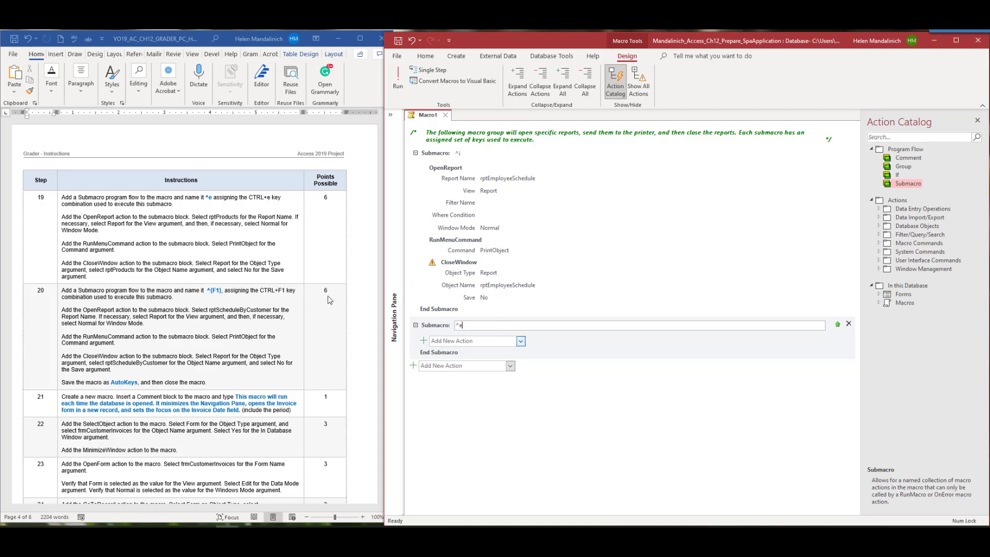
Step: Add an OpenReport action inside the ^e submacro and select rptProducts as its Report Name
{"action": "left_click", "coordinate": [519, 342]}
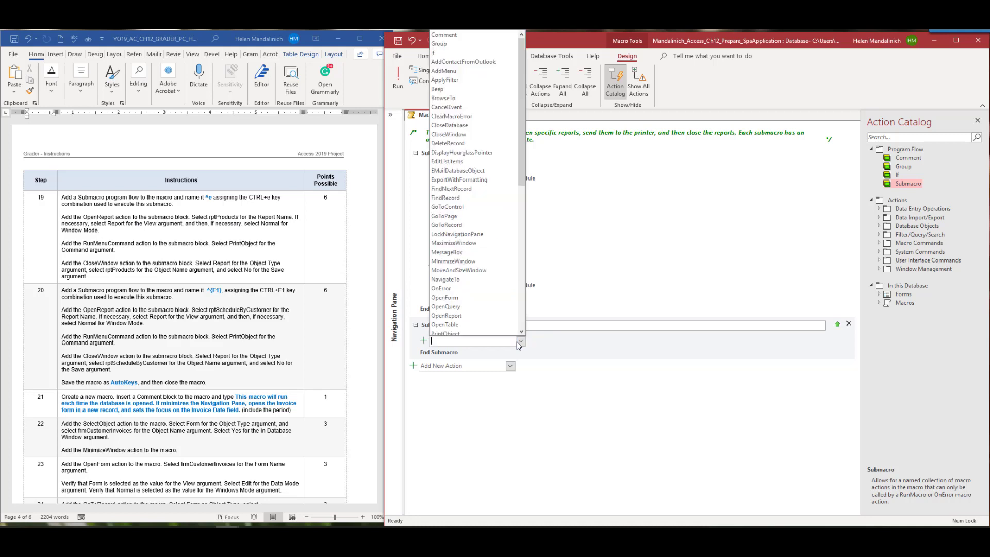
{"action": "left_click", "coordinate": [473, 316]}
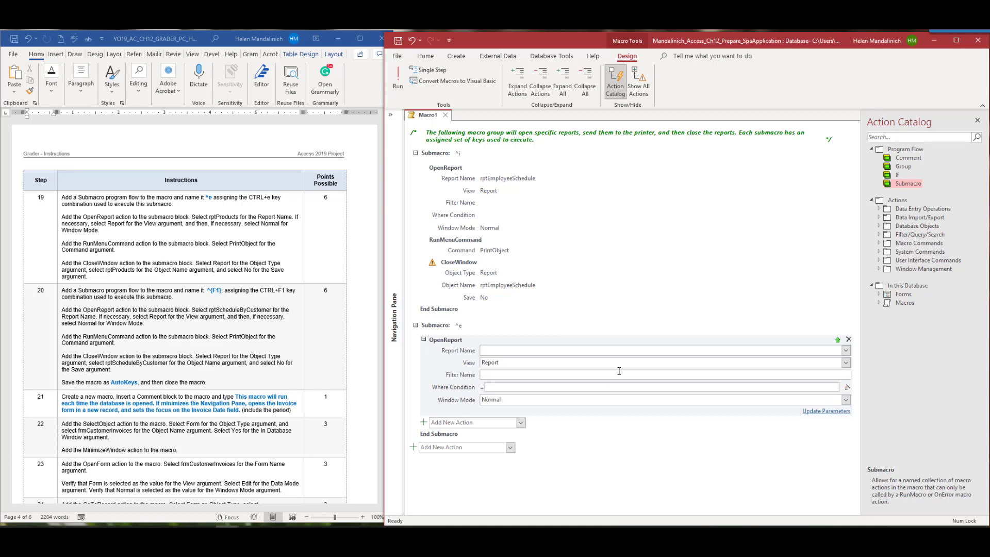
{"action": "left_click", "coordinate": [846, 351]}
{"action": "left_click", "coordinate": [646, 372]}
Step: Add a RunMenuCommand action to the ^e submacro and set its Command argument to PrintObject
{"action": "left_click", "coordinate": [521, 422]}
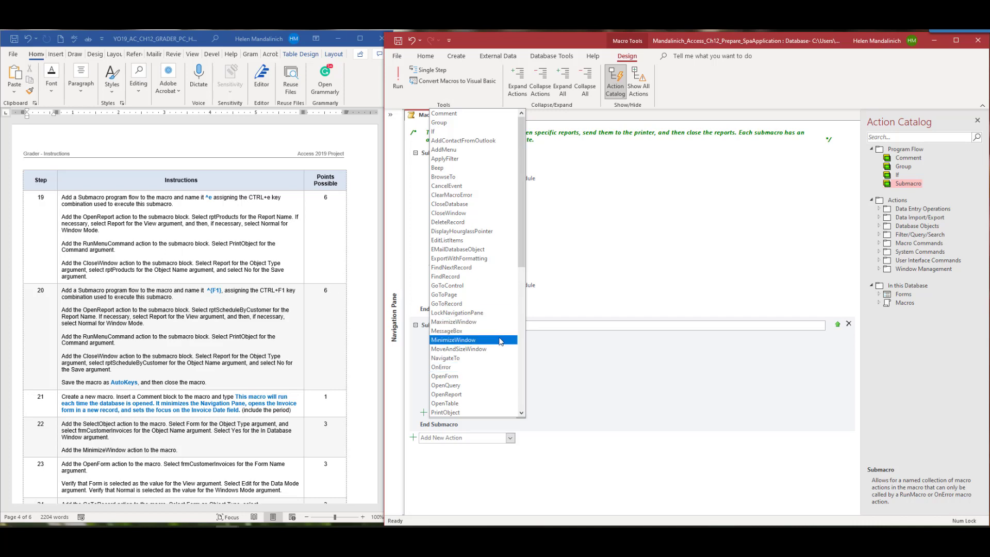
{"action": "scroll", "coordinate": [456, 340], "scroll_direction": "down", "scroll_amount": 6}
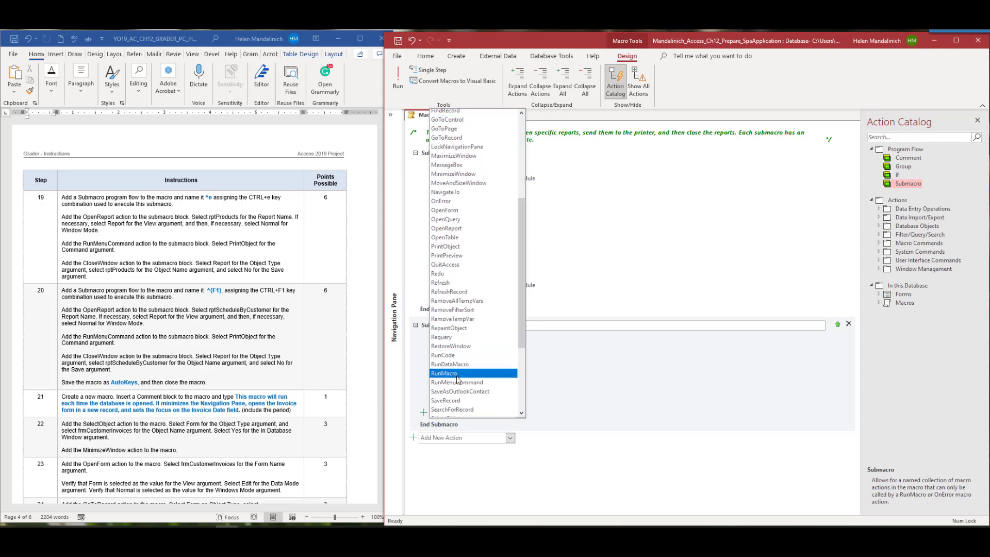
{"action": "left_click", "coordinate": [471, 382]}
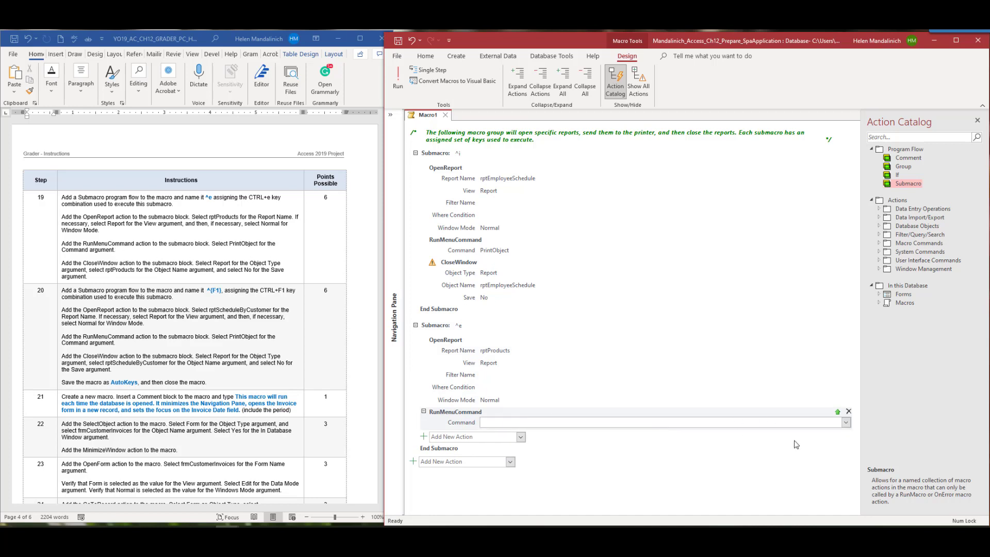
{"action": "left_click", "coordinate": [846, 422]}
{"action": "scroll", "coordinate": [624, 405], "scroll_direction": "down", "scroll_amount": 12}
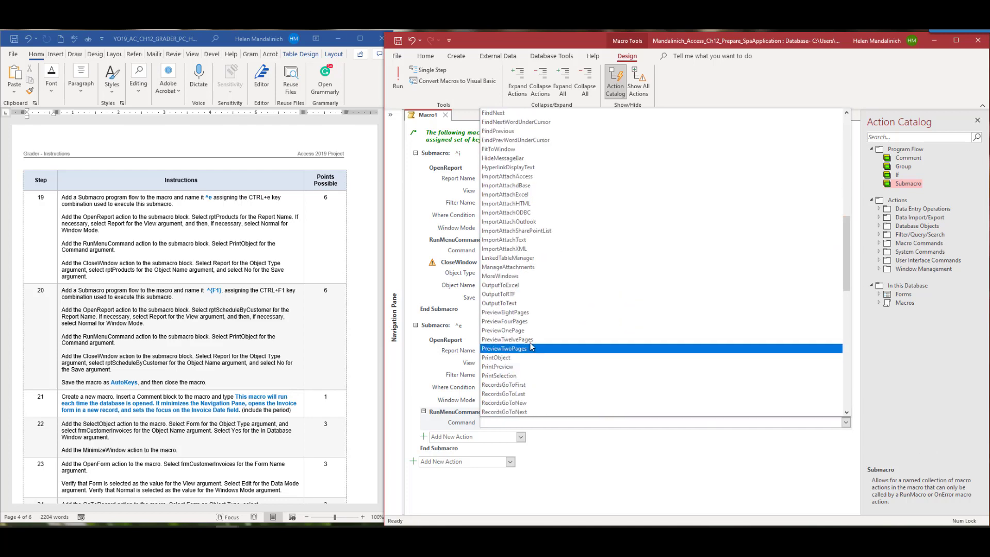
{"action": "left_click", "coordinate": [531, 358]}
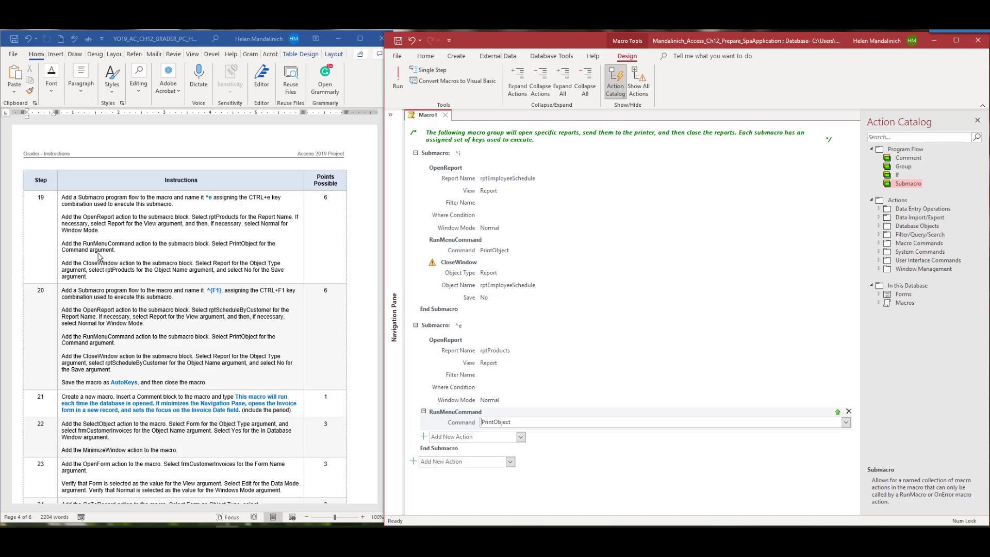
Step: Add a CloseWindow action to the ^e submacro with Object Type Report, Object Name rptProducts and Save set to No
{"action": "left_click", "coordinate": [520, 437]}
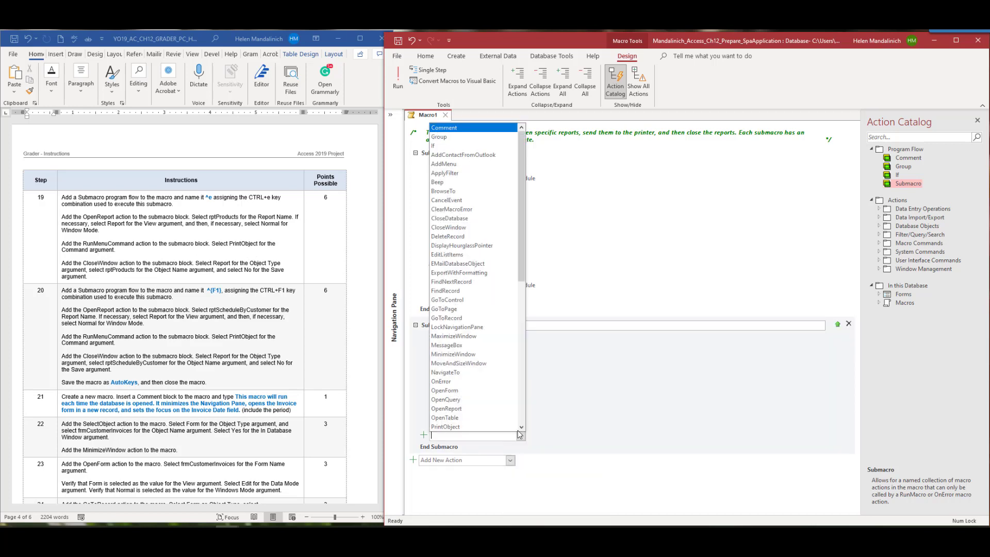
{"action": "left_click", "coordinate": [459, 227]}
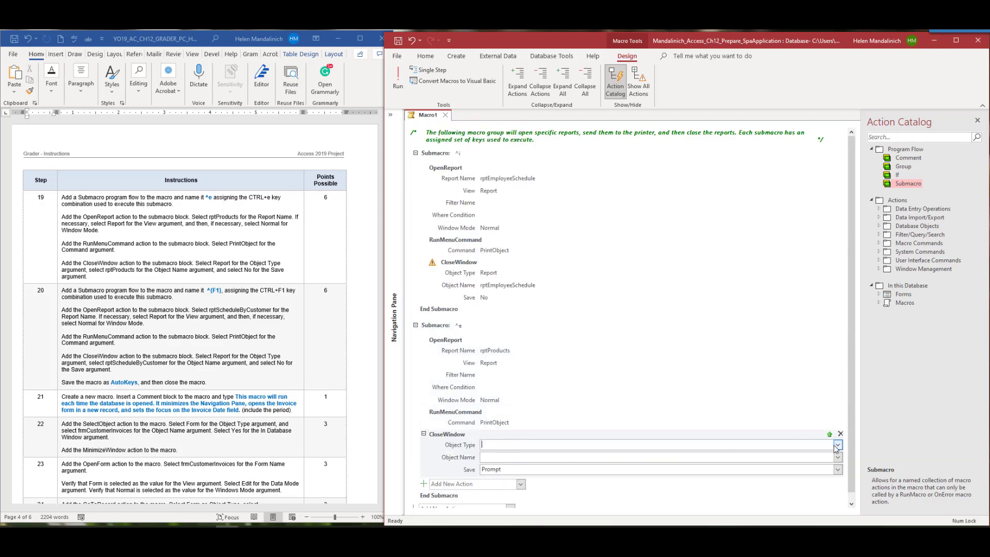
{"action": "left_click", "coordinate": [837, 444]}
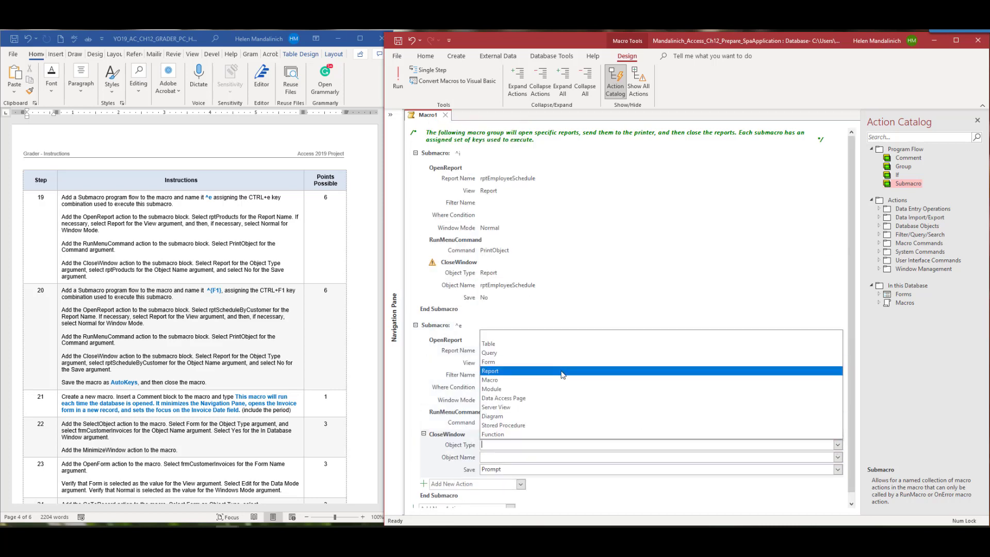
{"action": "left_click", "coordinate": [561, 372]}
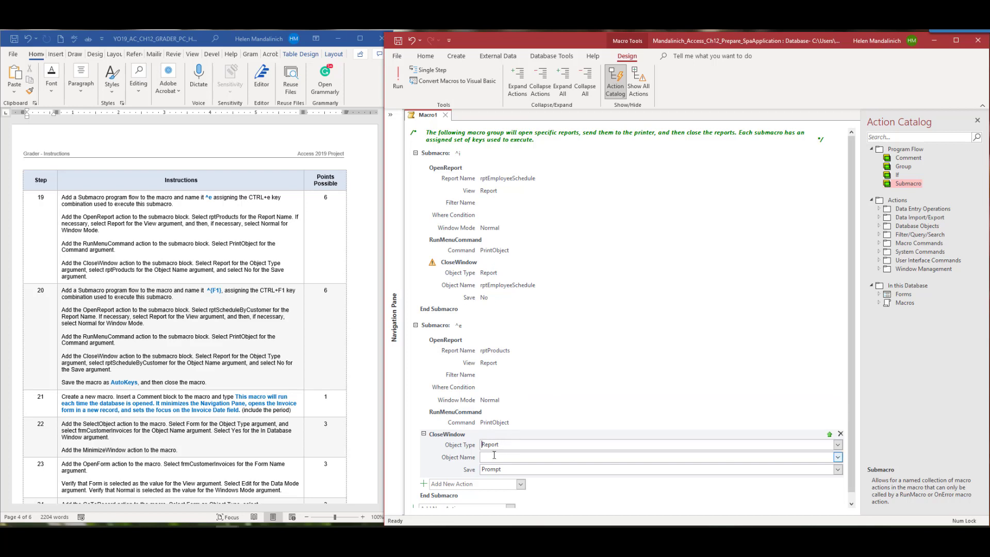
{"action": "left_click", "coordinate": [838, 456]}
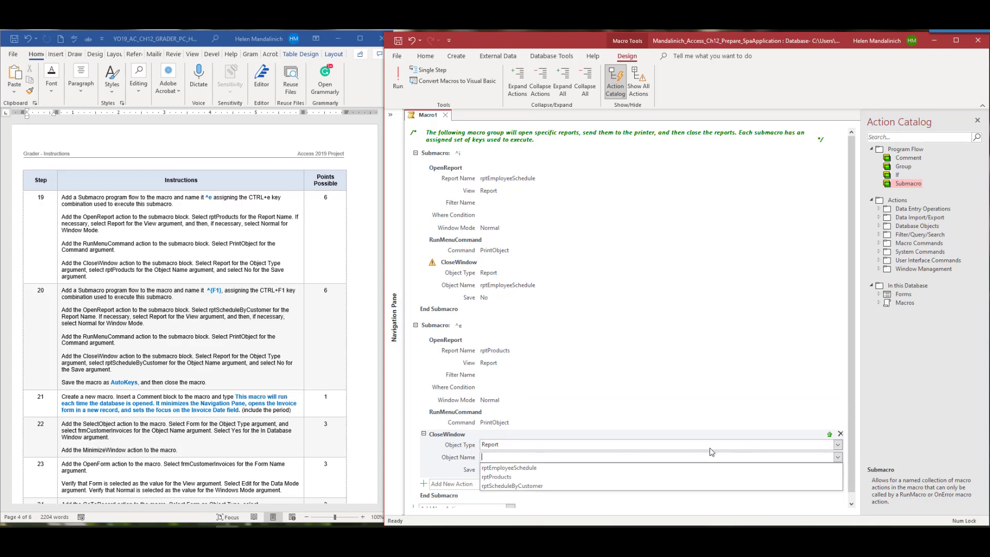
{"action": "left_click", "coordinate": [518, 476]}
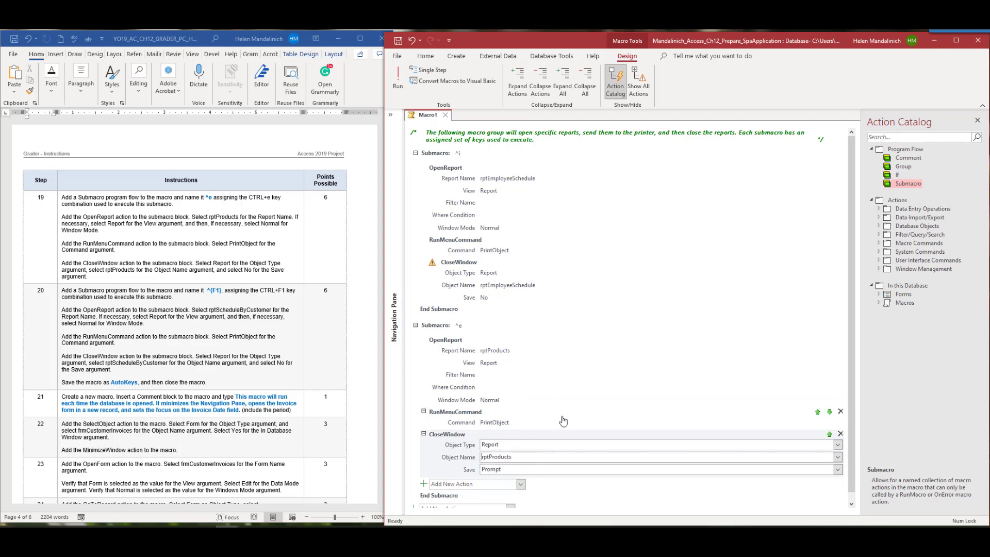
{"action": "left_click", "coordinate": [838, 469]}
{"action": "left_click", "coordinate": [498, 498]}
Step: Switch to the Word instructions and highlight step number 19 in yellow
{"action": "left_click", "coordinate": [63, 212]}
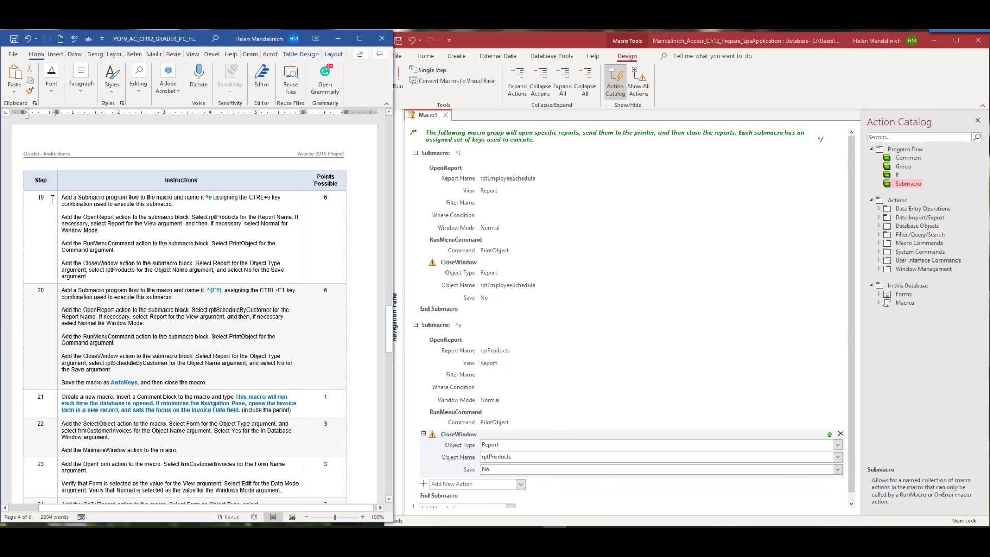
{"action": "left_click", "coordinate": [52, 199]}
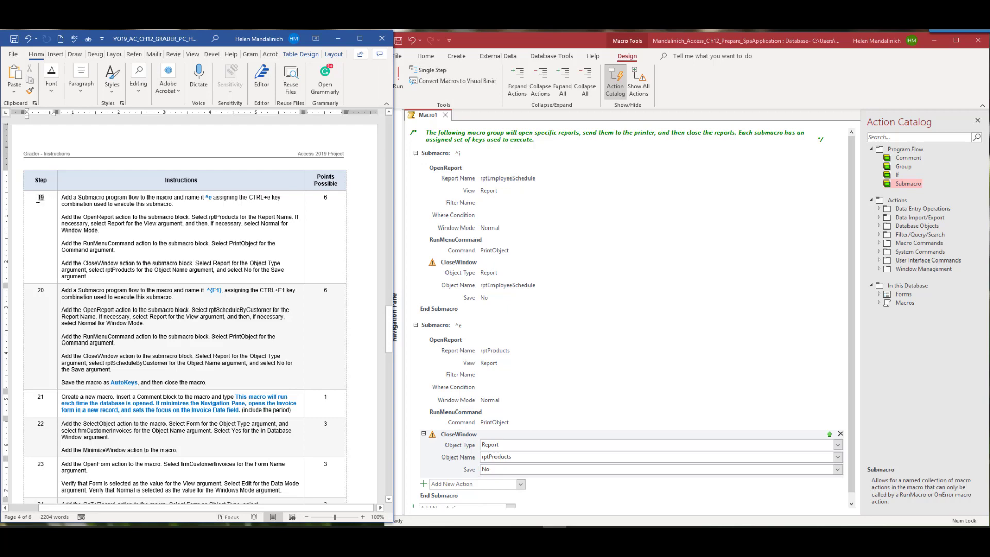
{"action": "left_click", "coordinate": [76, 186]}
Step: Switch to Access, add a third Submacro block below the ^e submacro and name it ^{F1}
{"action": "scroll", "coordinate": [203, 407], "scroll_direction": "down", "scroll_amount": 3}
{"action": "scroll", "coordinate": [574, 440], "scroll_direction": "down", "scroll_amount": 1}
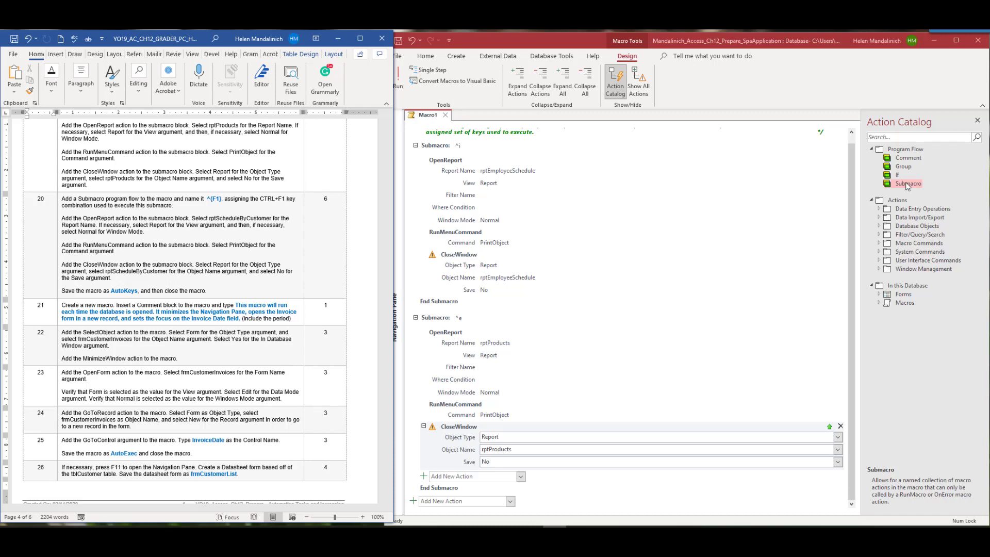
{"action": "left_click", "coordinate": [510, 501]}
{"action": "left_click", "coordinate": [503, 495]}
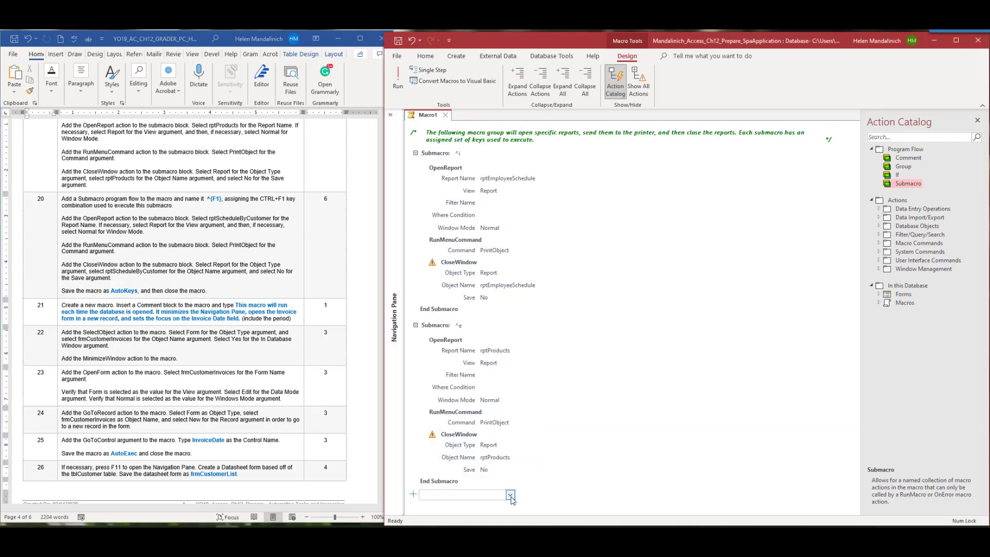
{"action": "left_click", "coordinate": [510, 495]}
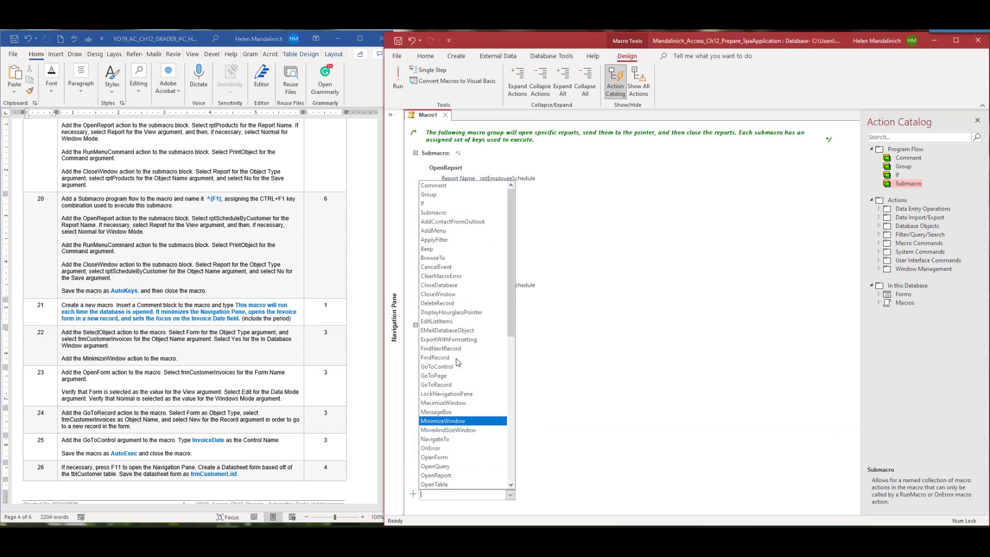
{"action": "left_click", "coordinate": [450, 212]}
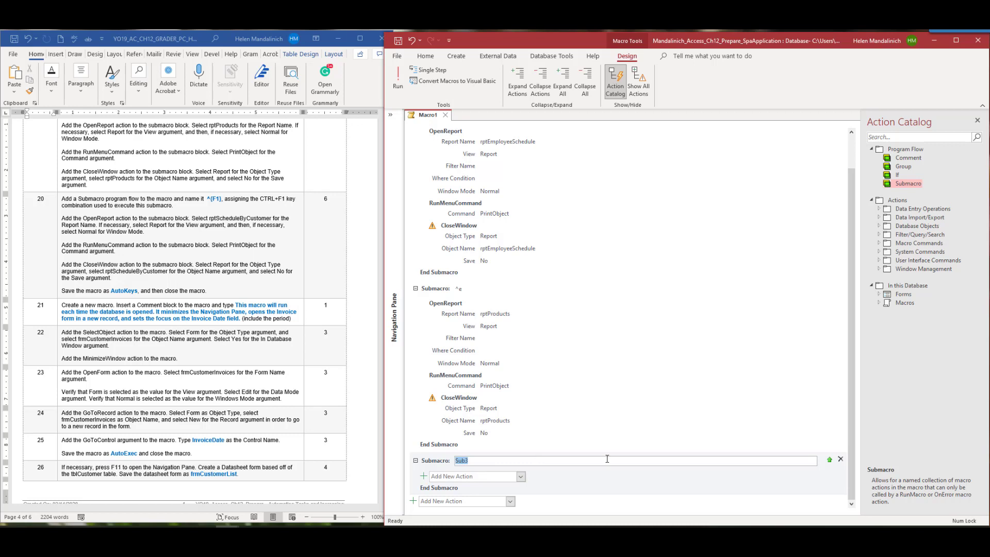
{"action": "type", "text": "^{F1"}
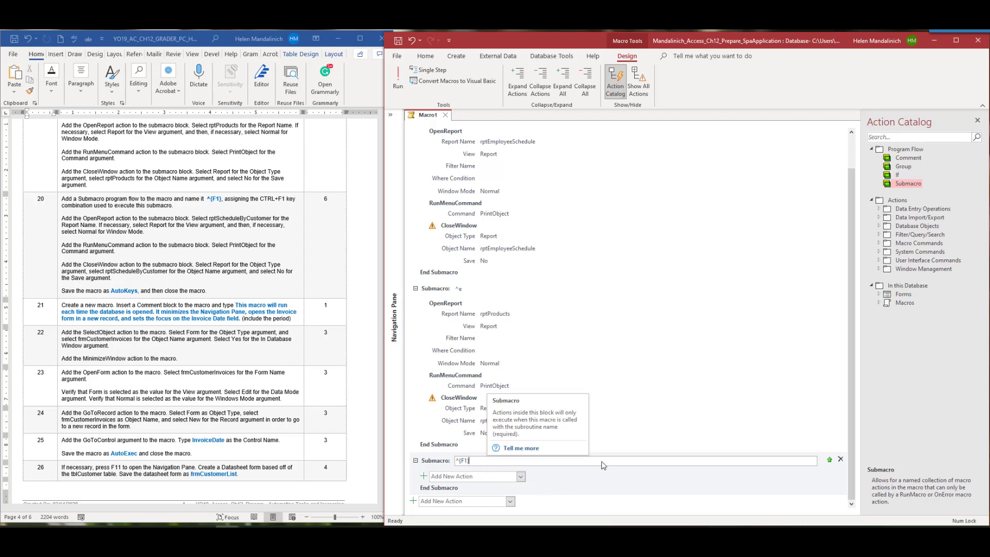
Step: Add an OpenReport action inside the ^{F1} submacro and select rptScheduleByCustomer as its Report Name
{"action": "scroll", "coordinate": [175, 260], "scroll_direction": "down", "scroll_amount": 1}
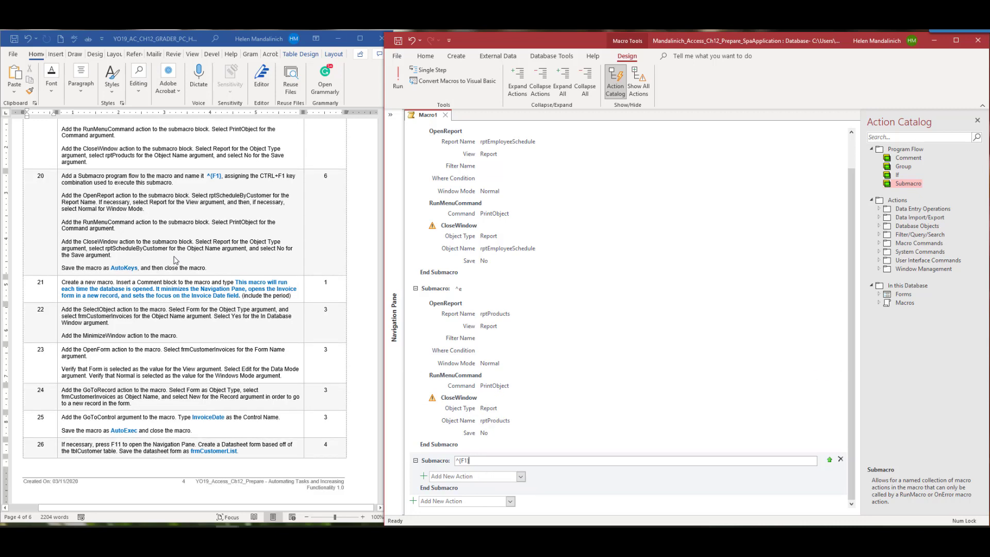
{"action": "scroll", "coordinate": [162, 240], "scroll_direction": "down", "scroll_amount": 1}
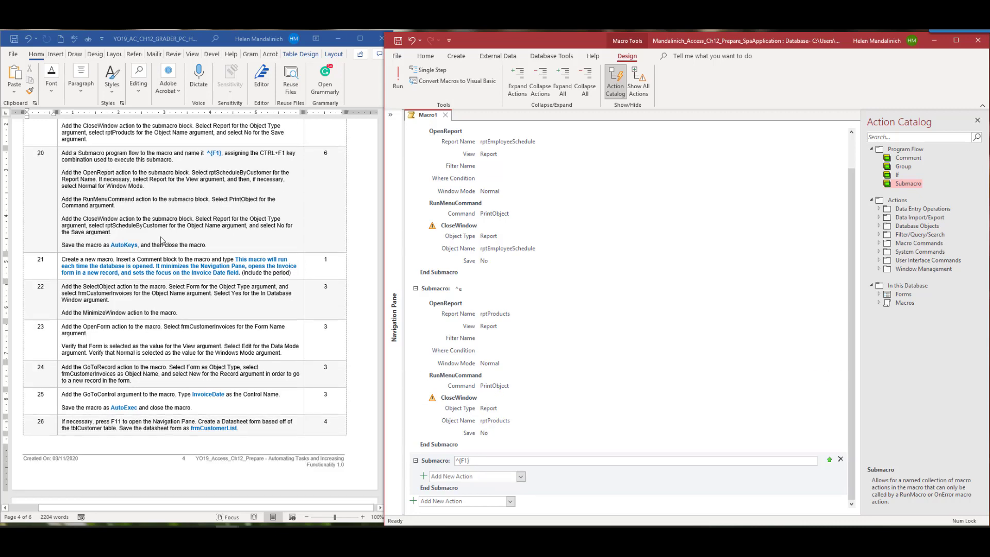
{"action": "left_click", "coordinate": [511, 478]}
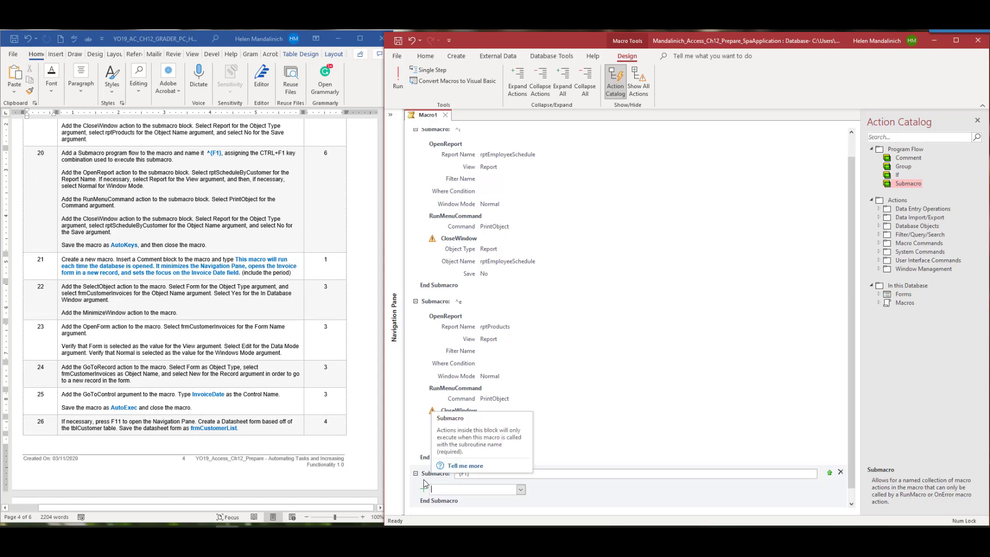
{"action": "left_click", "coordinate": [521, 489]}
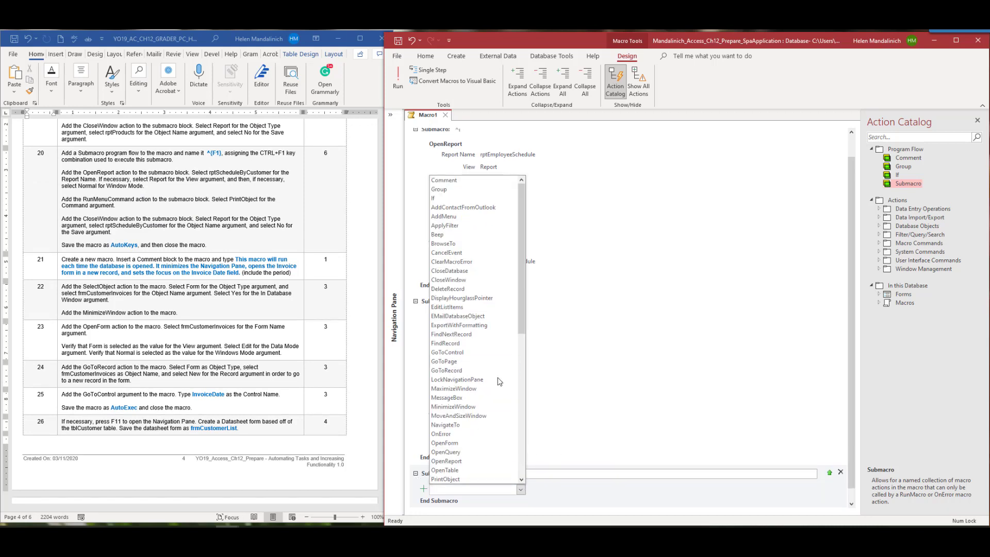
{"action": "left_click", "coordinate": [487, 461]}
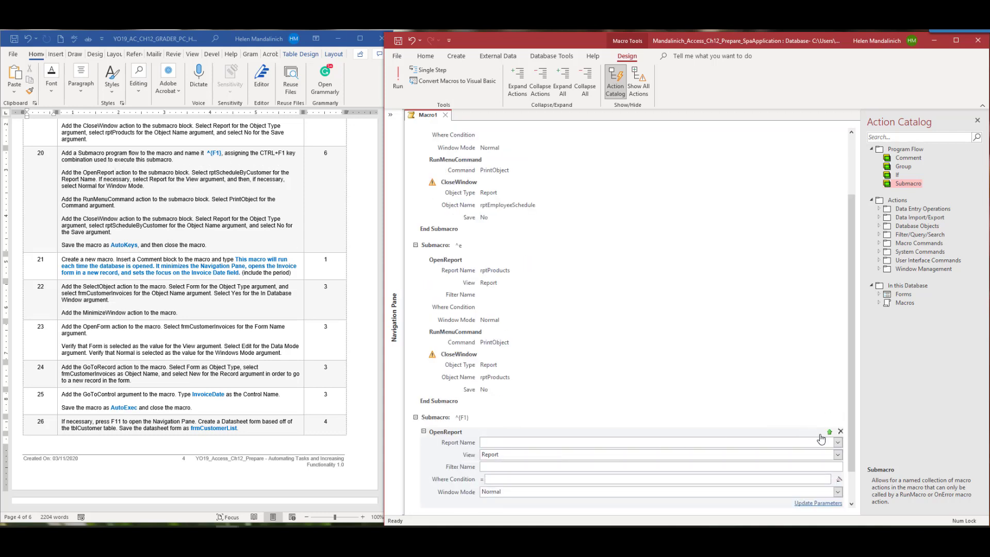
{"action": "left_click", "coordinate": [838, 442]}
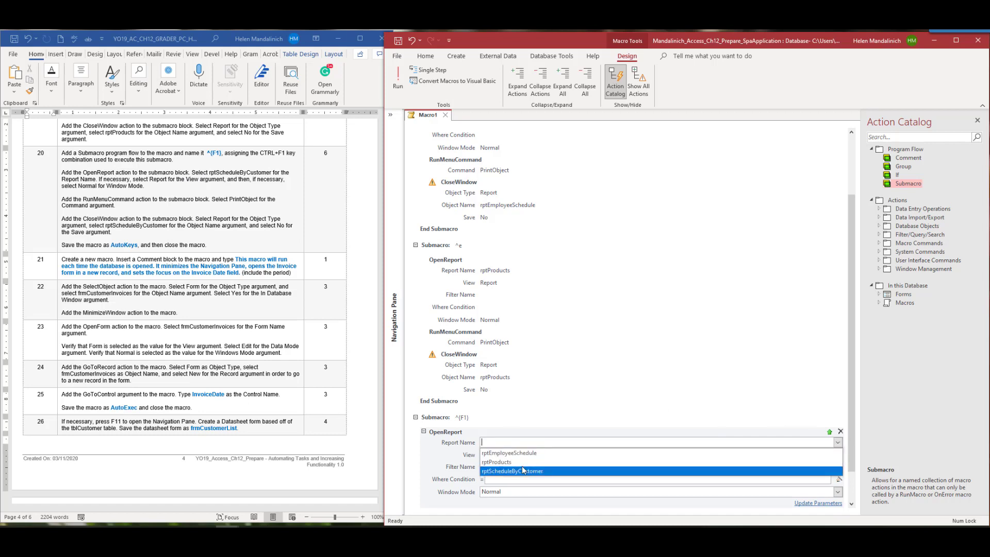
{"action": "left_click", "coordinate": [525, 471]}
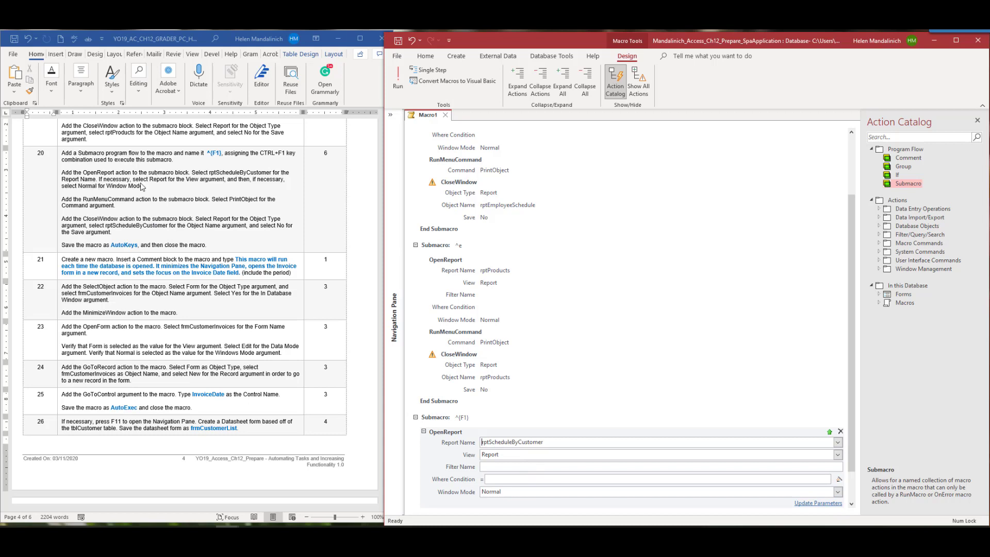
{"action": "scroll", "coordinate": [505, 372], "scroll_direction": "down", "scroll_amount": 1}
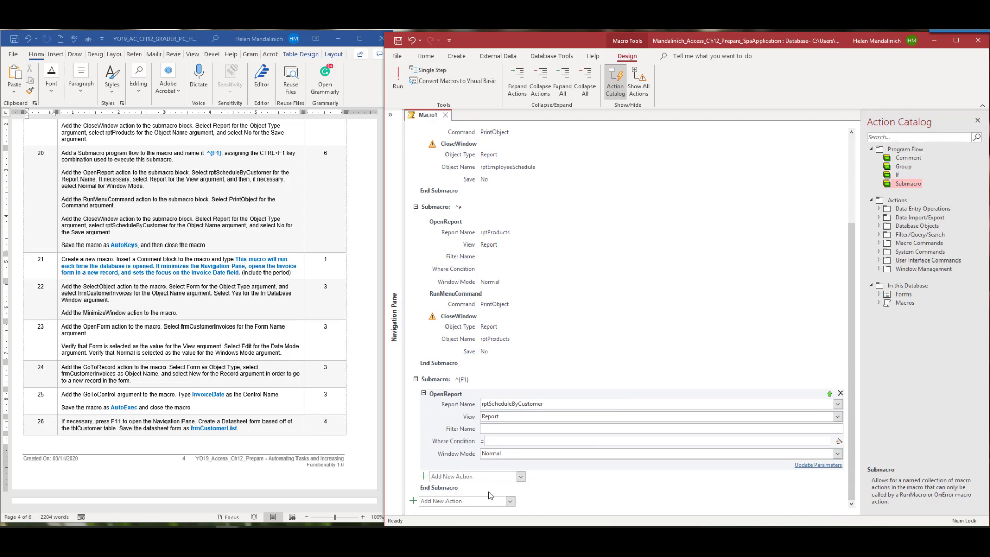
Step: Add a RunMenuCommand action with the PrintObject command below the OpenReport action in the ^{F1} submacro
{"action": "left_click", "coordinate": [520, 478]}
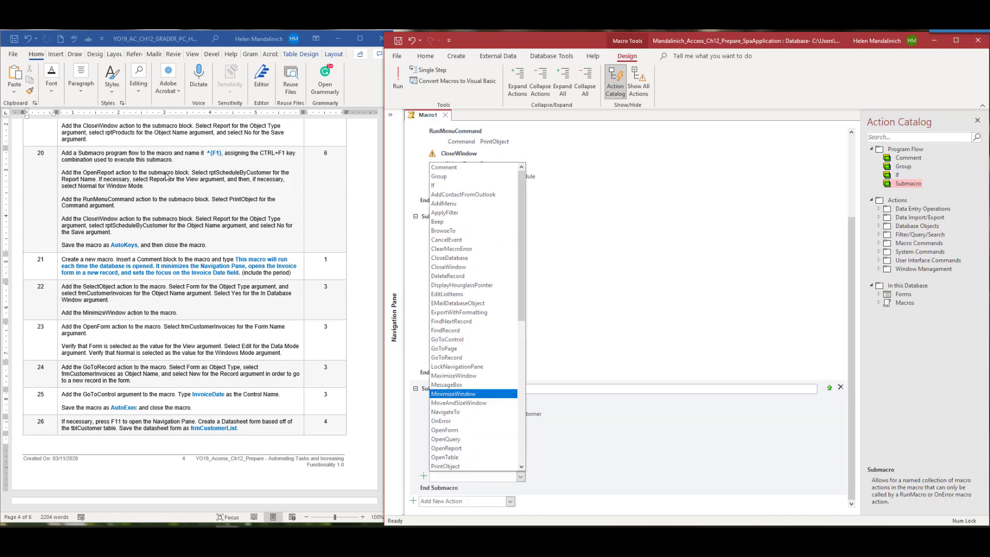
{"action": "scroll", "coordinate": [469, 423], "scroll_direction": "down", "scroll_amount": 2}
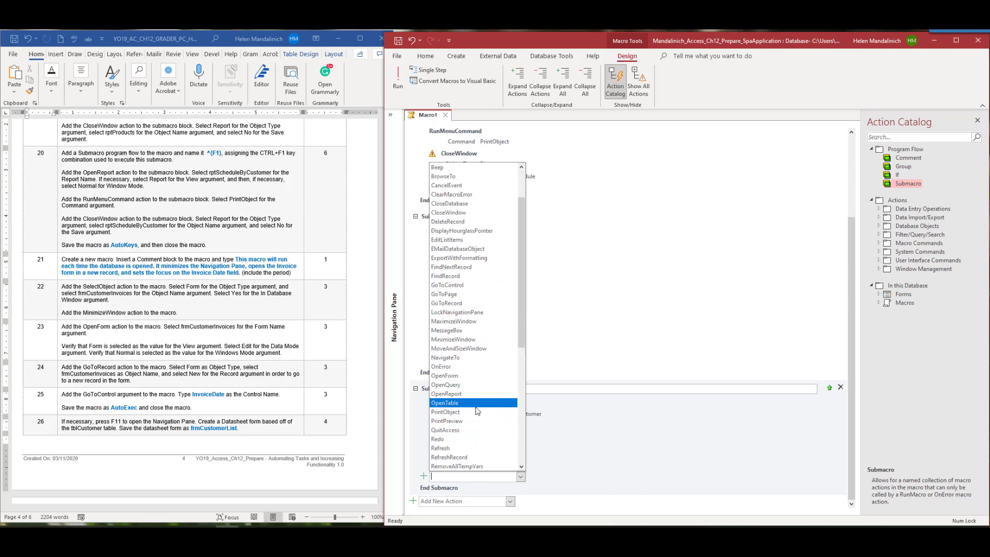
{"action": "left_click", "coordinate": [475, 412]}
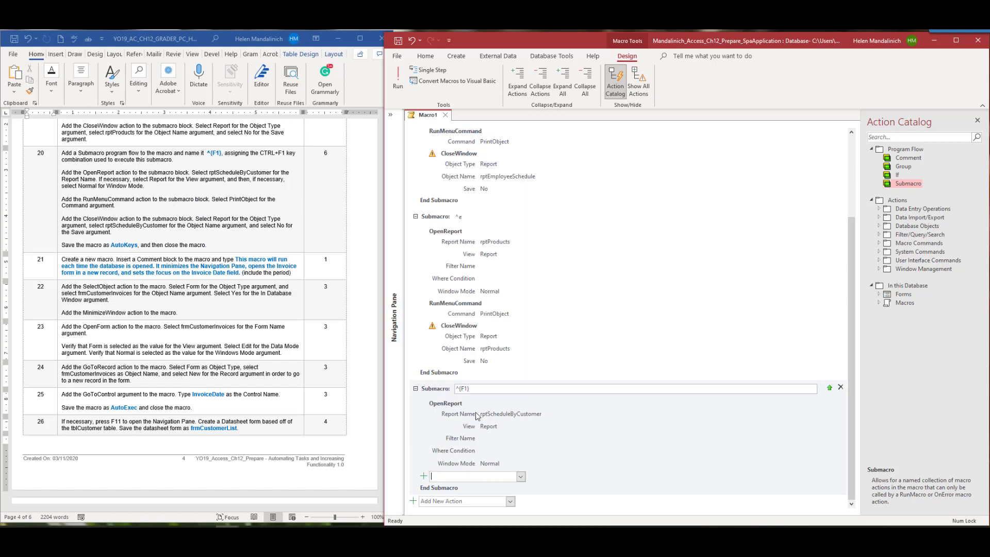
{"action": "left_click", "coordinate": [522, 481]}
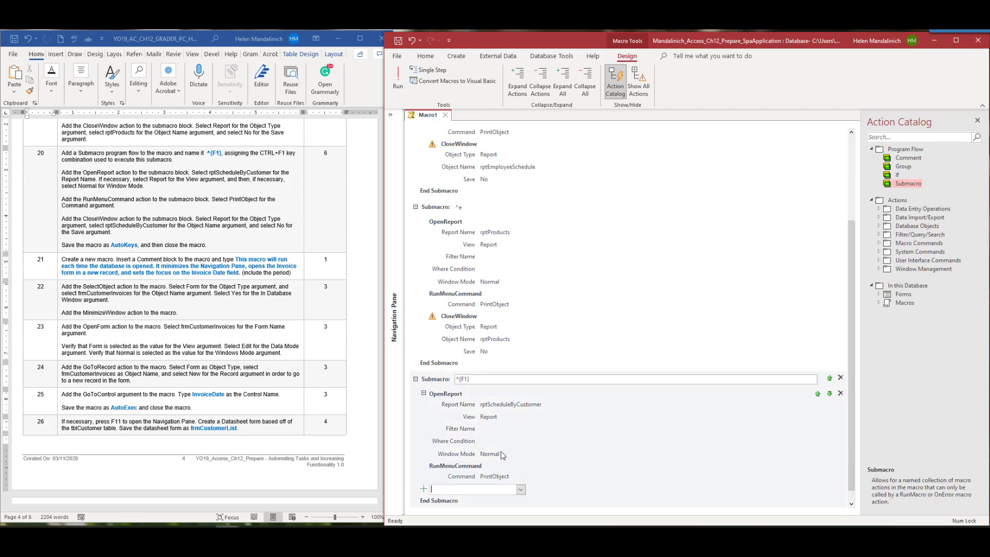
Step: Add a CloseWindow action to the ^{F1} submacro with Object Type Report, Object Name rptScheduleByCustomer and Save set to No
{"action": "left_click", "coordinate": [521, 490]}
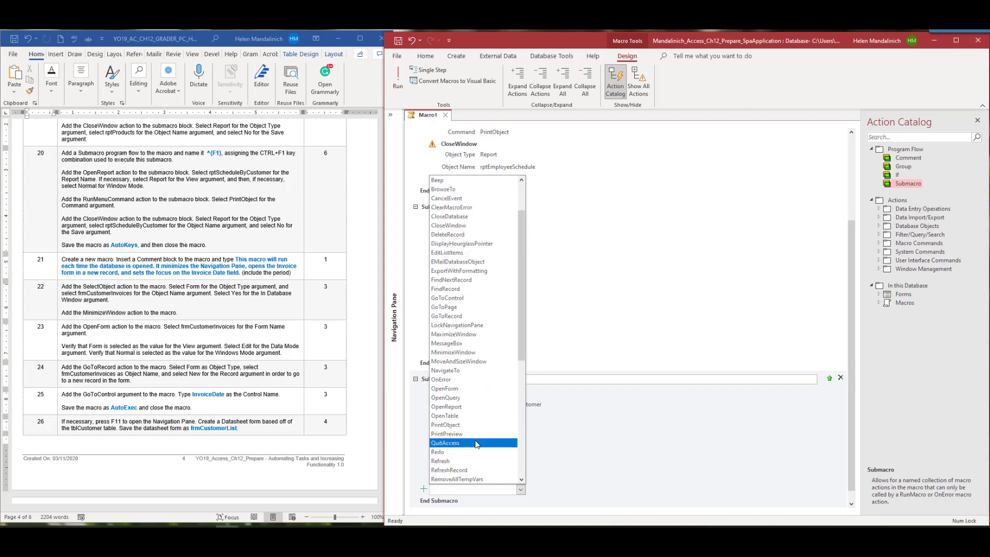
{"action": "left_click", "coordinate": [470, 225]}
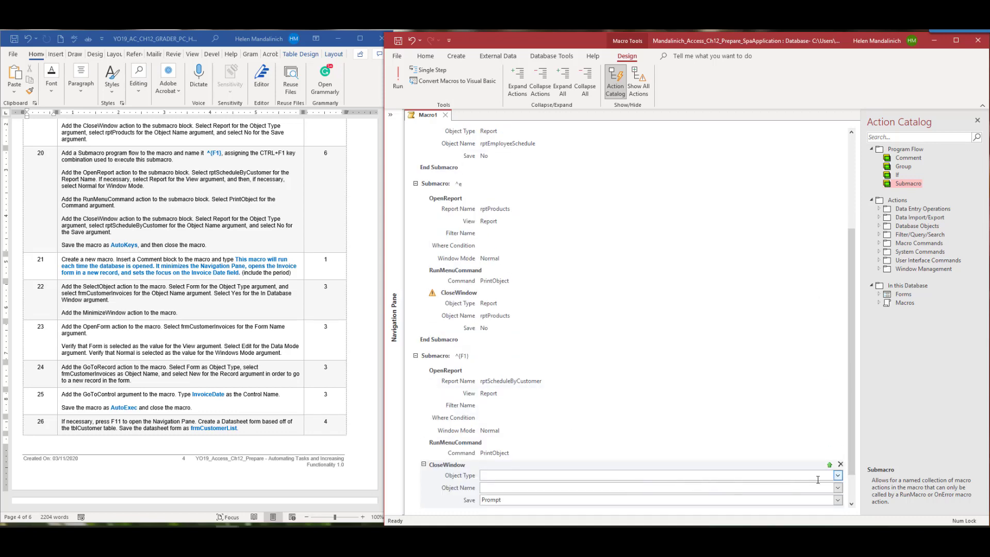
{"action": "left_click", "coordinate": [838, 477]}
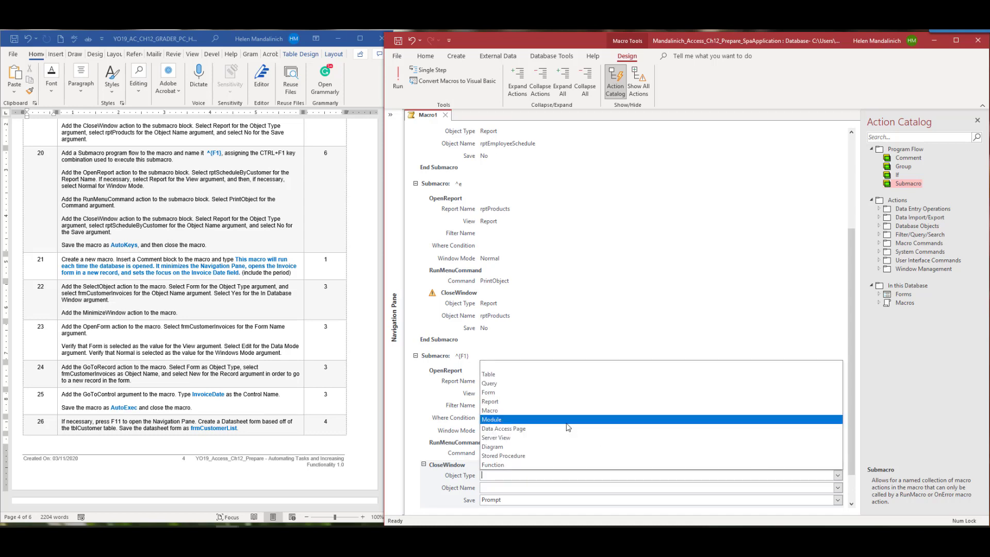
{"action": "left_click", "coordinate": [520, 404]}
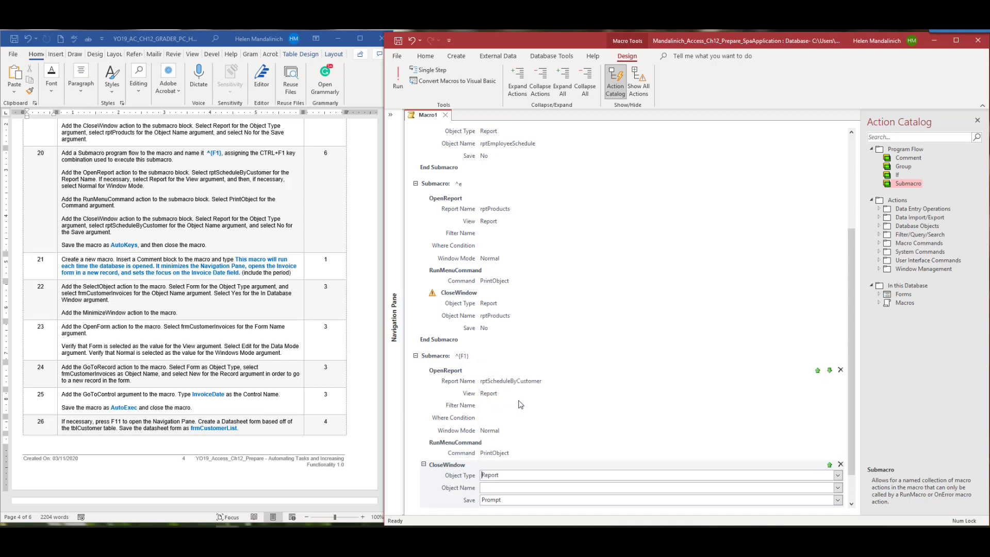
{"action": "left_click", "coordinate": [838, 488]}
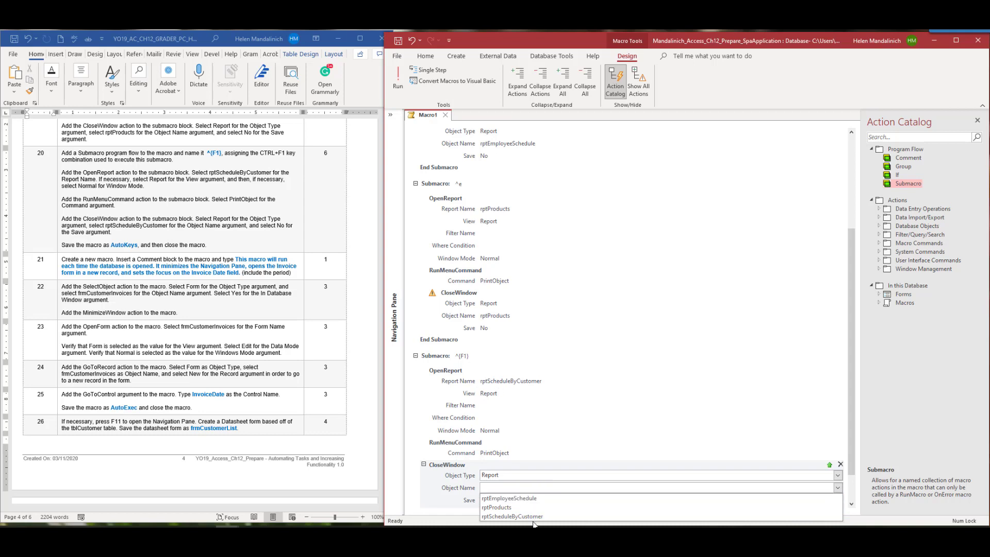
{"action": "left_click", "coordinate": [515, 516]}
{"action": "left_click", "coordinate": [837, 500]}
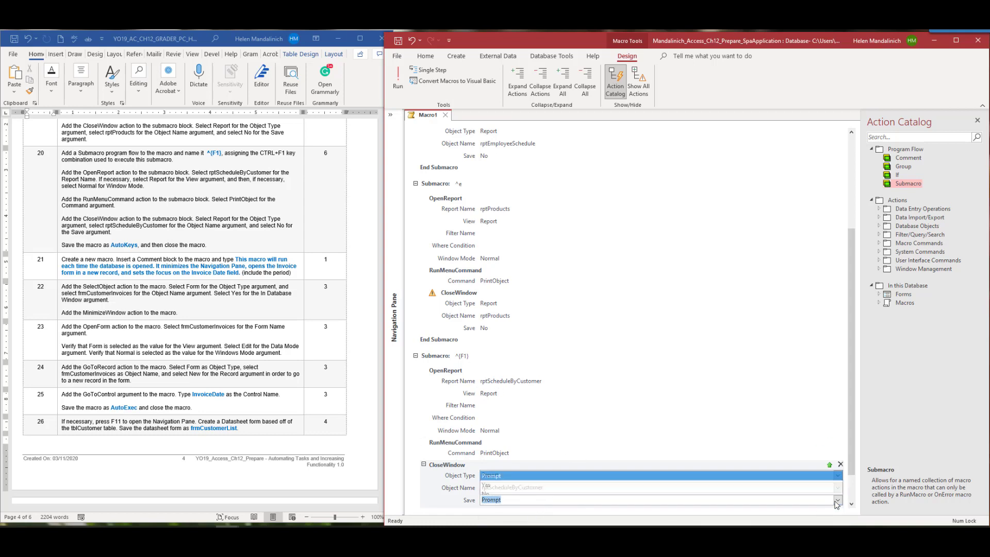
{"action": "left_click", "coordinate": [774, 493]}
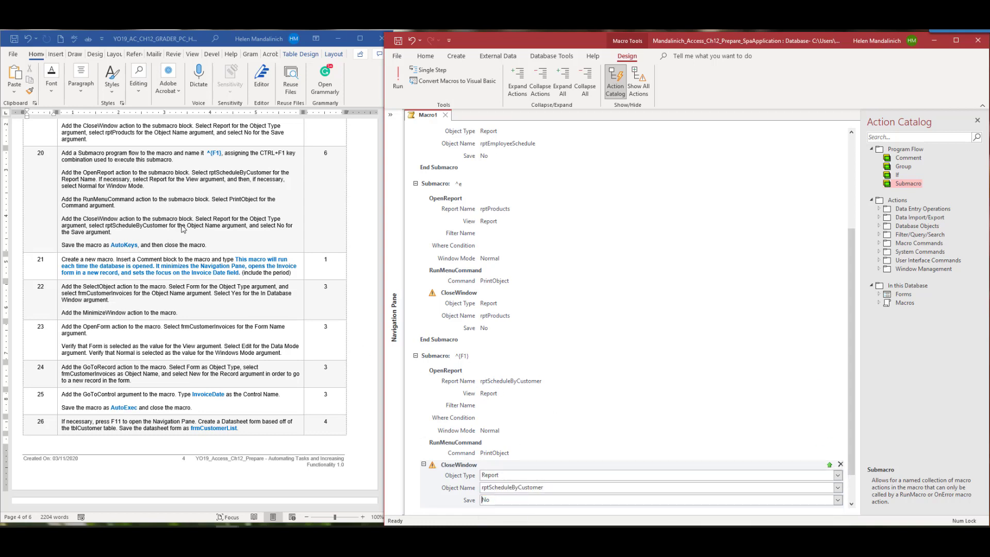
Step: Check the three submacros, save the macro as AutoKeys and close it
{"action": "scroll", "coordinate": [605, 336], "scroll_direction": "down", "scroll_amount": 1}
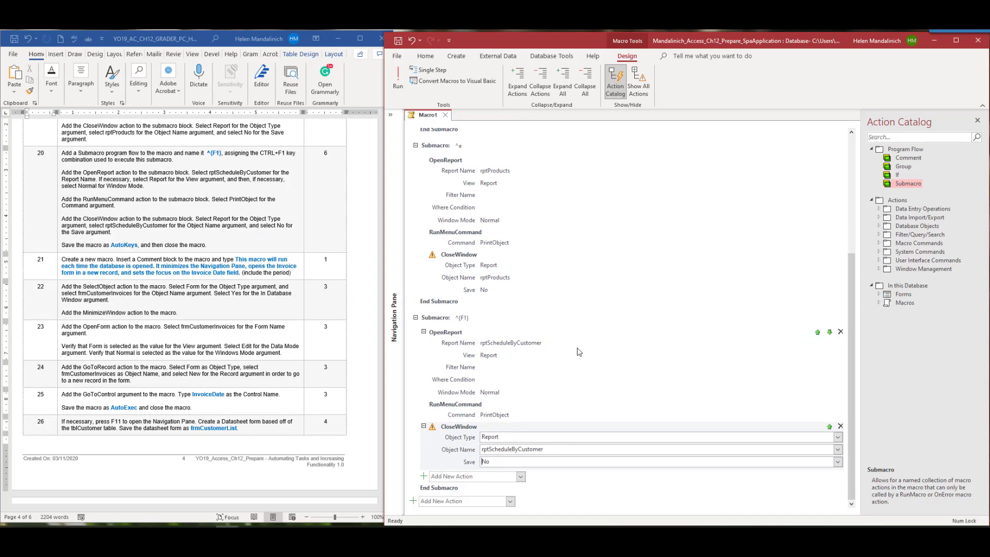
{"action": "scroll", "coordinate": [579, 351], "scroll_direction": "up", "scroll_amount": 2}
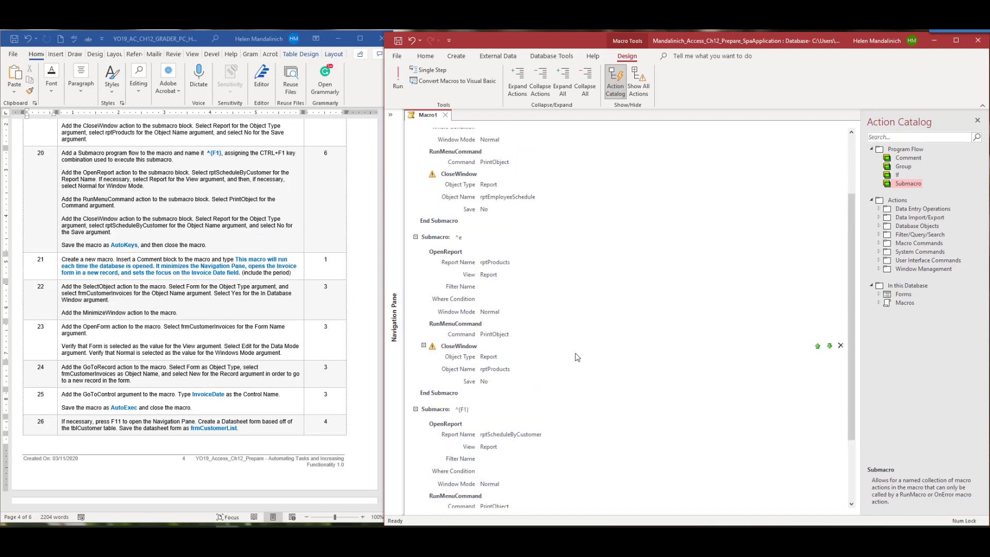
{"action": "scroll", "coordinate": [577, 357], "scroll_direction": "up", "scroll_amount": 2}
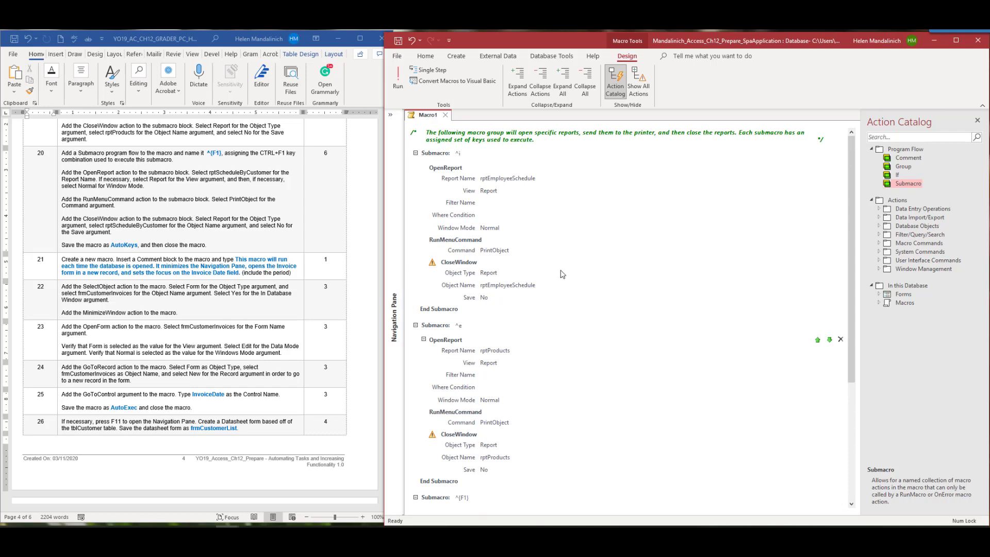
{"action": "left_click", "coordinate": [399, 42]}
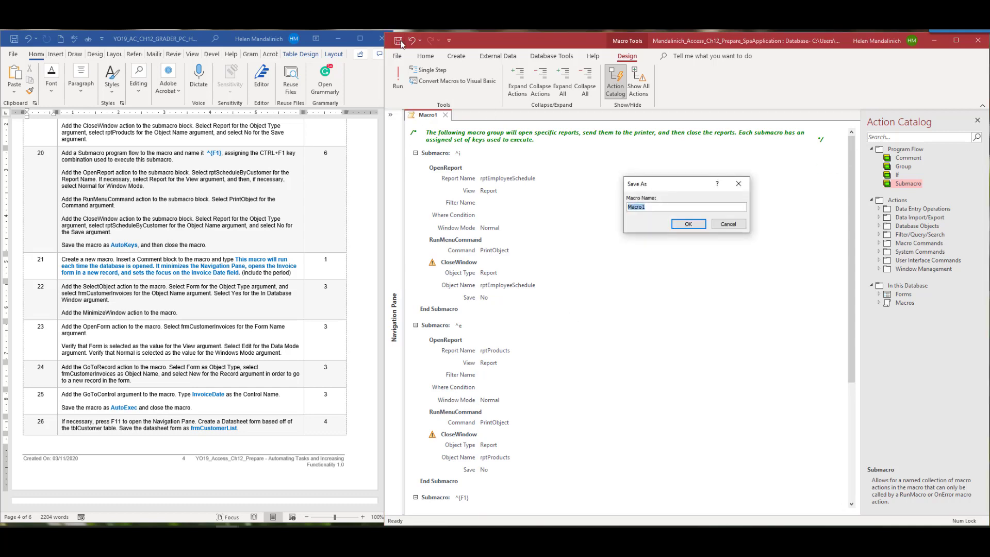
{"action": "type", "text": "AutoKeys"}
{"action": "left_click", "coordinate": [688, 223]}
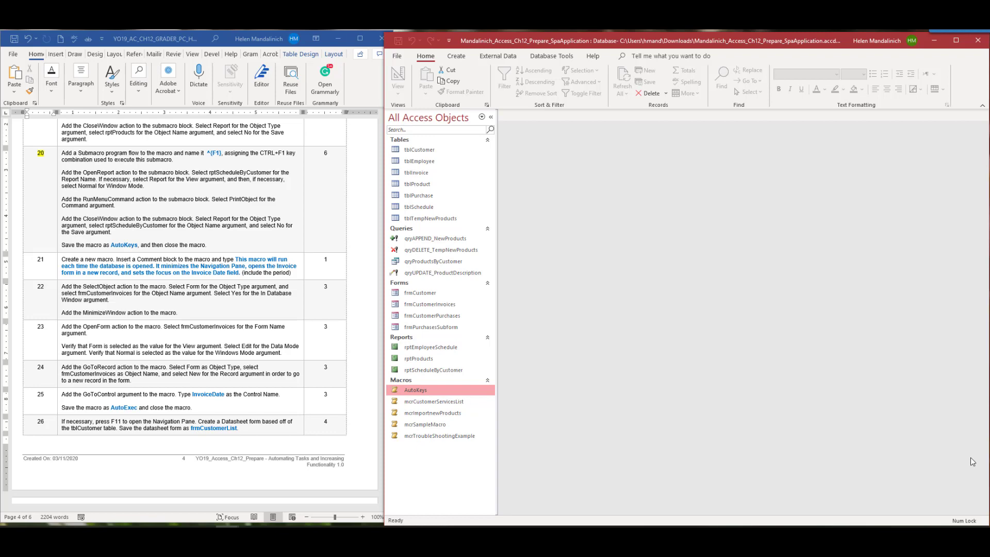
Step: Test the ^i submacro with its assigned key combination and cancel printing the employee schedule report
{"action": "scroll", "coordinate": [280, 319], "scroll_direction": "up", "scroll_amount": 6}
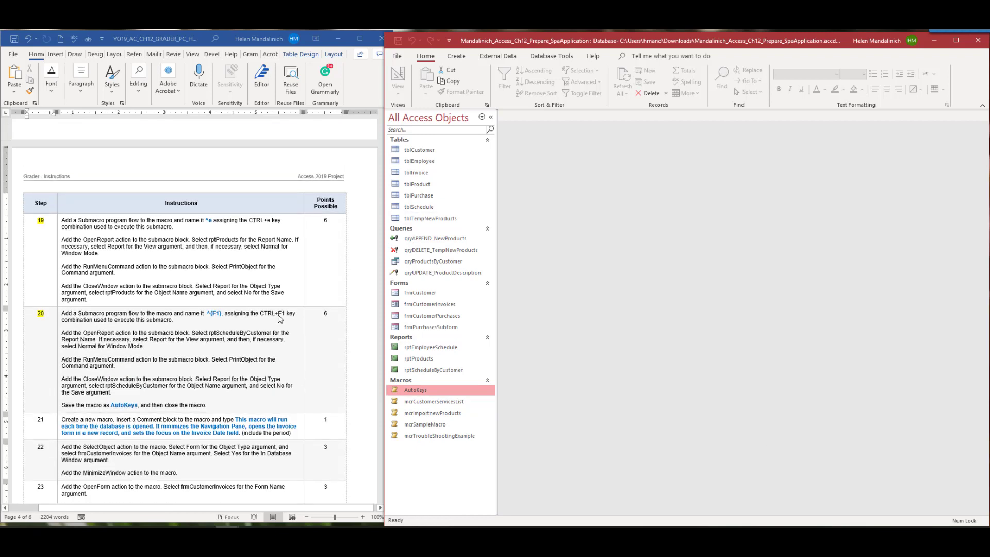
{"action": "scroll", "coordinate": [280, 319], "scroll_direction": "up", "scroll_amount": 8}
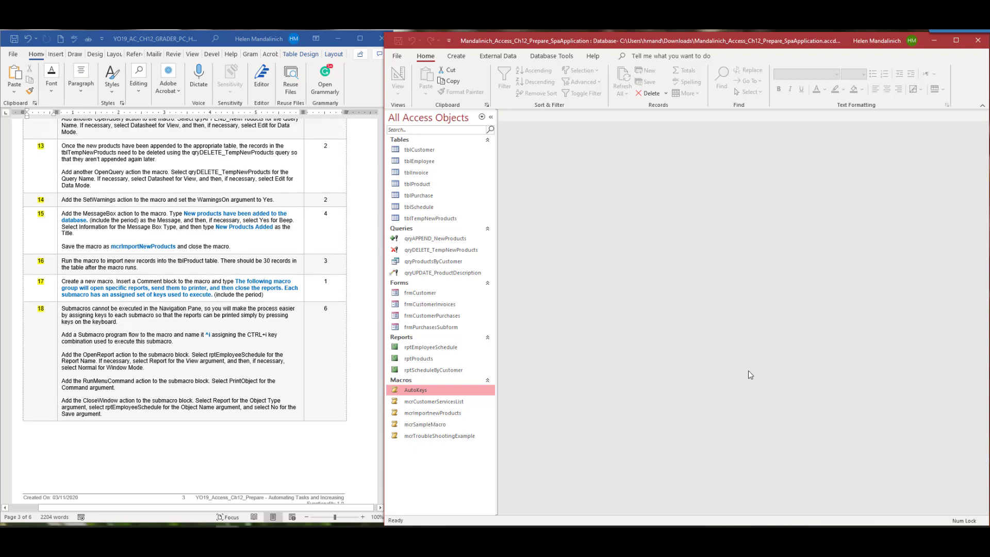
{"action": "key", "text": "ctrl+i"}
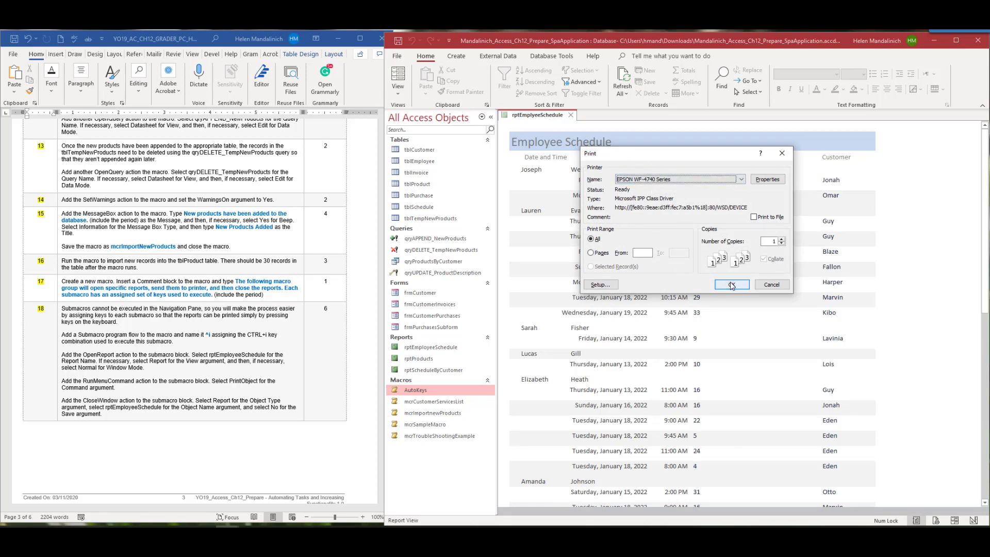
{"action": "left_click", "coordinate": [772, 285]}
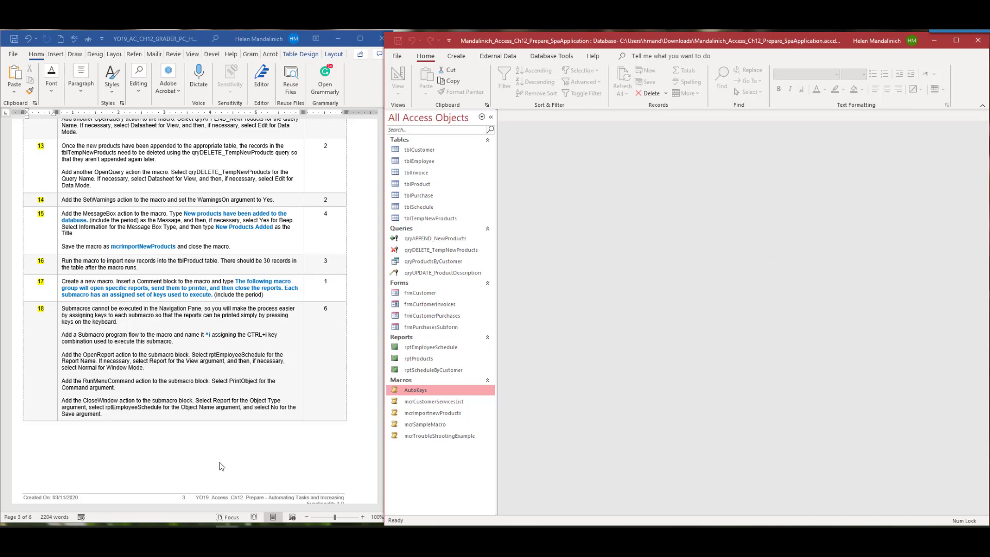
Step: Test the ^e and ^{F1} submacros with their assigned key combinations, cancelling the printing of each report
{"action": "scroll", "coordinate": [295, 469], "scroll_direction": "up", "scroll_amount": 2}
{"action": "scroll", "coordinate": [295, 469], "scroll_direction": "down", "scroll_amount": 8}
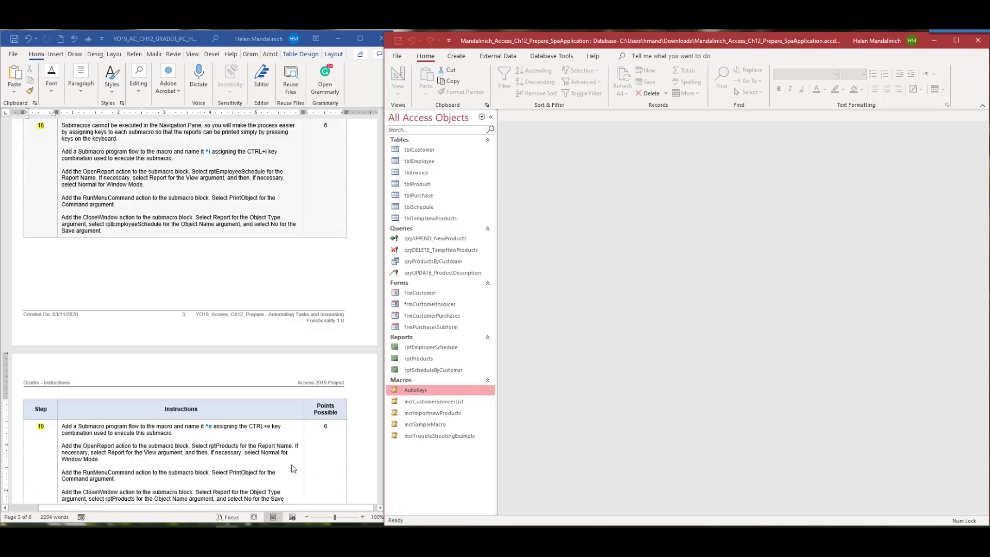
{"action": "key", "text": "ctrl+e"}
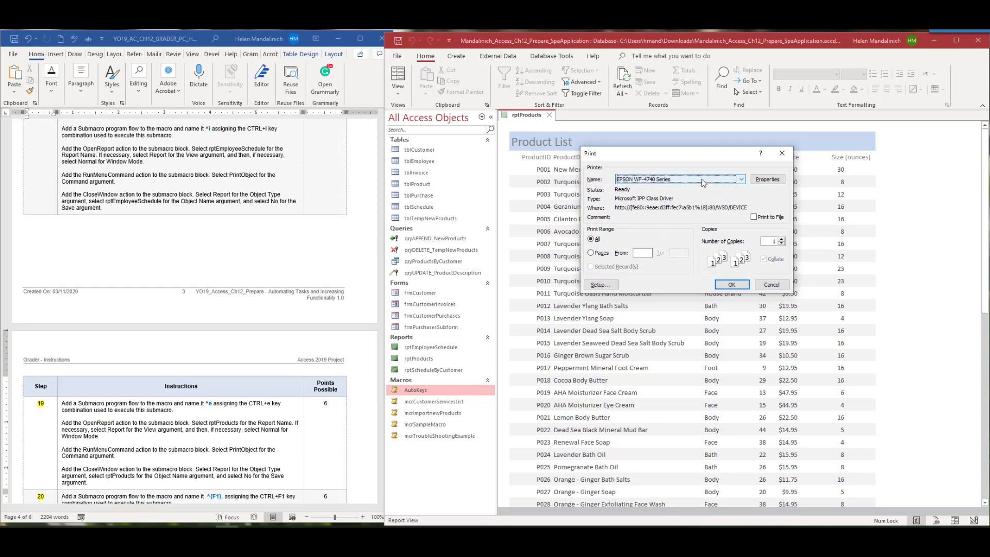
{"action": "left_click", "coordinate": [780, 286]}
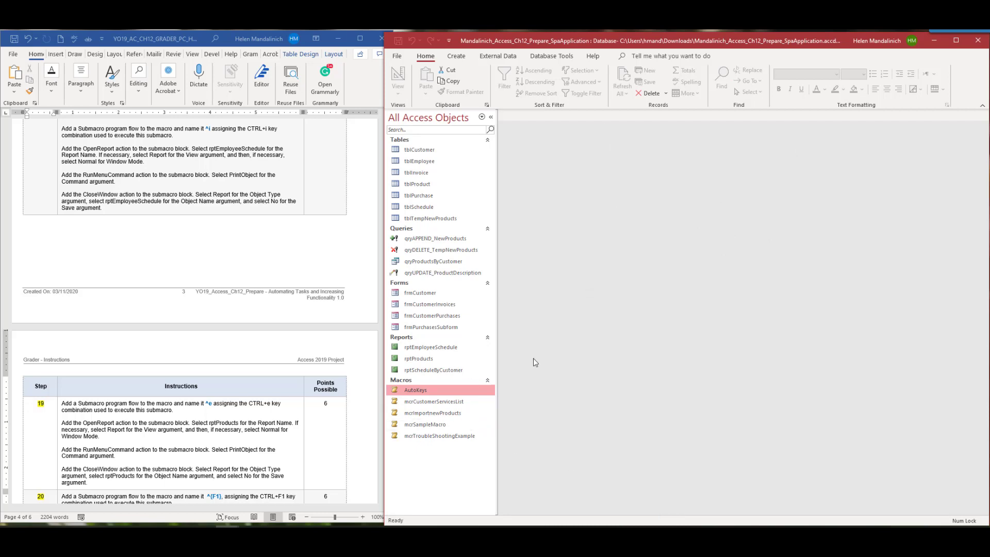
{"action": "key", "text": "ctrl+F1"}
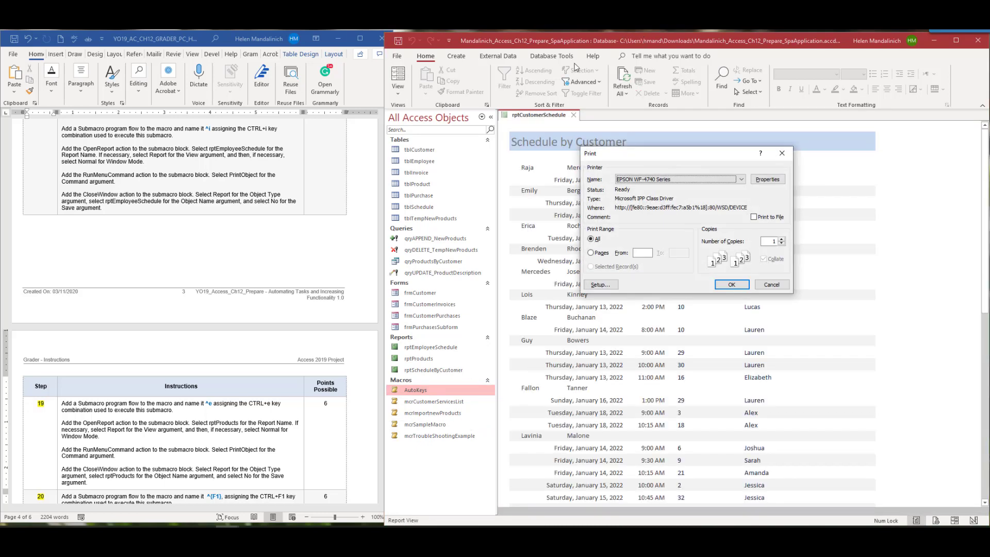
{"action": "left_click", "coordinate": [771, 285]}
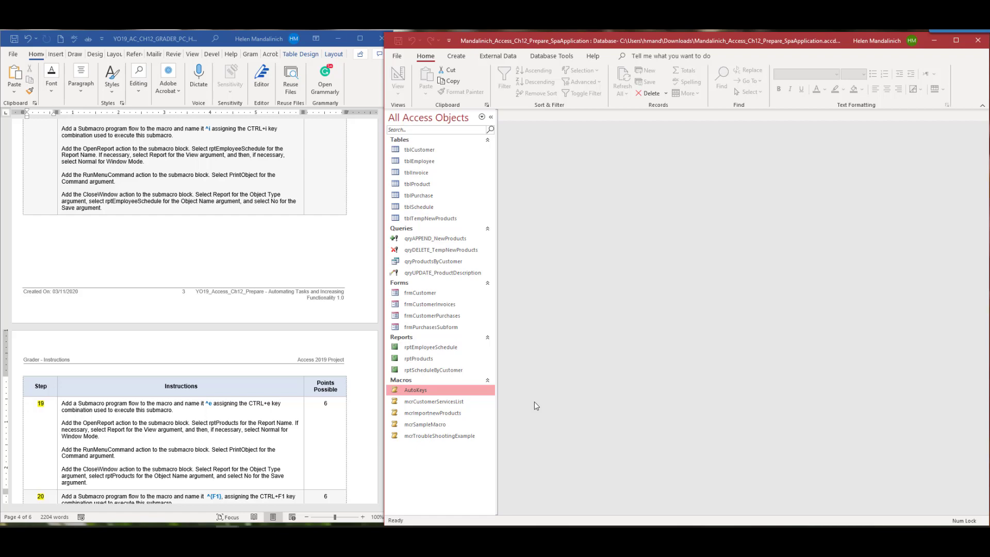
Step: Look through the remaining grader instructions in the Word document, from step 21 to step 34
{"action": "scroll", "coordinate": [206, 318], "scroll_direction": "down", "scroll_amount": 5}
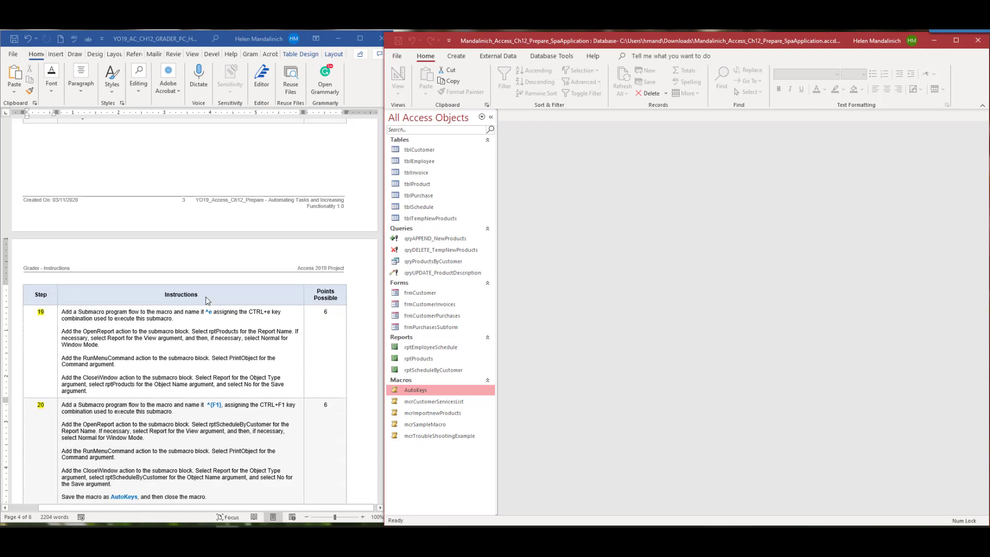
{"action": "scroll", "coordinate": [206, 319], "scroll_direction": "down", "scroll_amount": 2}
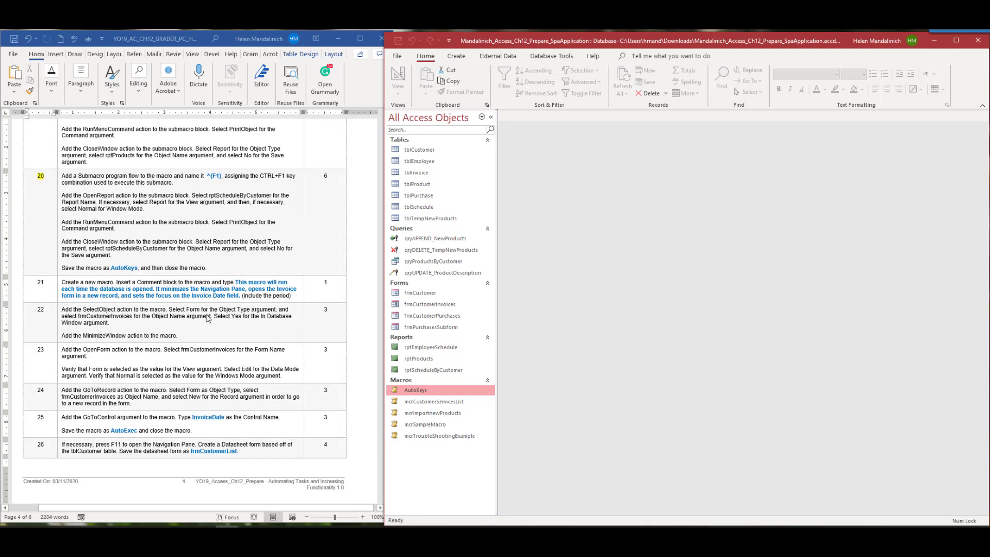
{"action": "scroll", "coordinate": [208, 316], "scroll_direction": "down", "scroll_amount": 14}
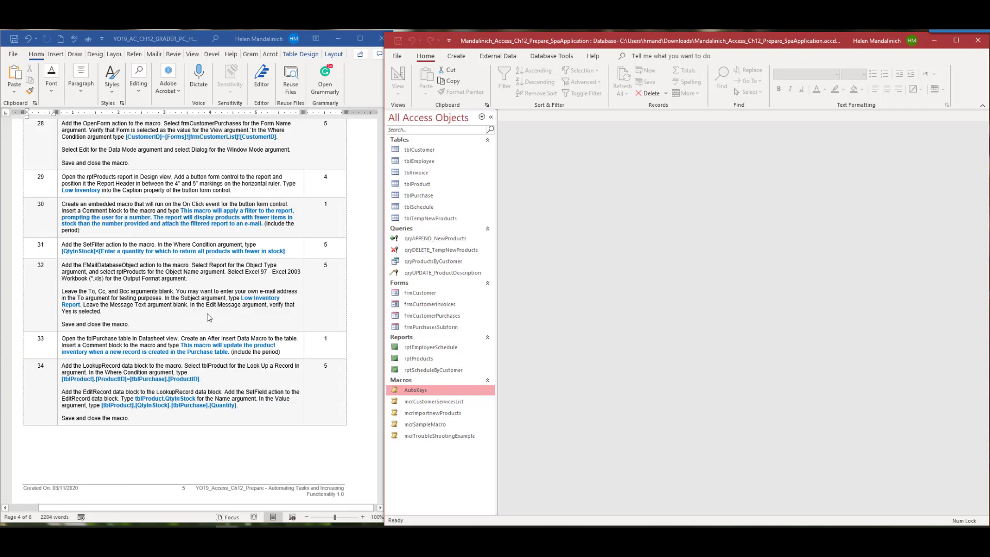
{"action": "scroll", "coordinate": [208, 317], "scroll_direction": "down", "scroll_amount": 4}
{"action": "scroll", "coordinate": [208, 319], "scroll_direction": "up", "scroll_amount": 11}
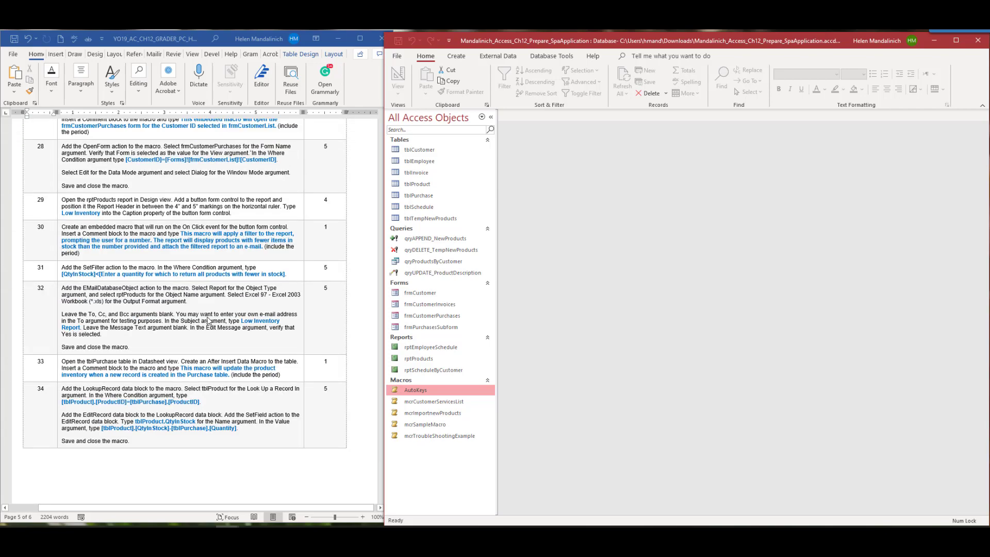
{"action": "scroll", "coordinate": [209, 320], "scroll_direction": "up", "scroll_amount": 10}
{"action": "scroll", "coordinate": [115, 228], "scroll_direction": "down", "scroll_amount": 4}
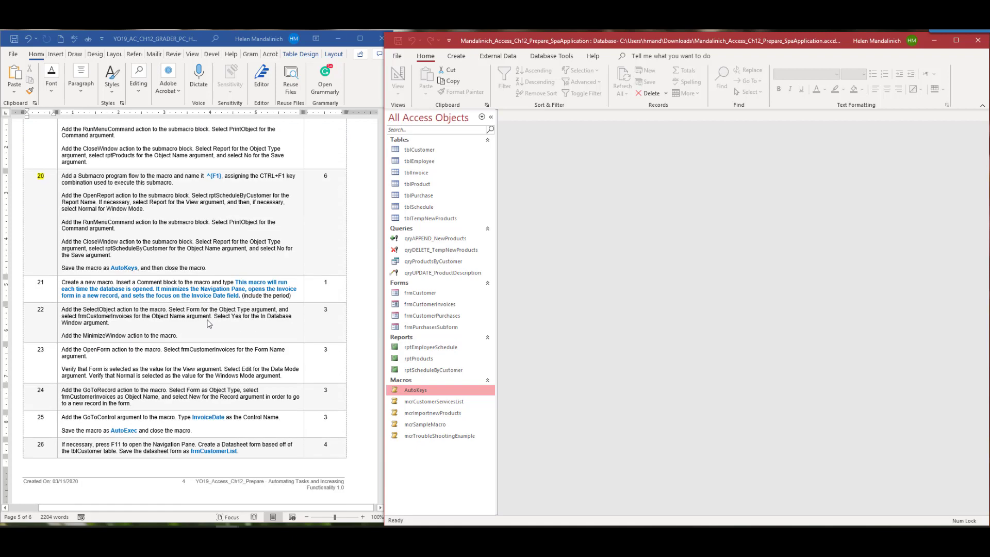